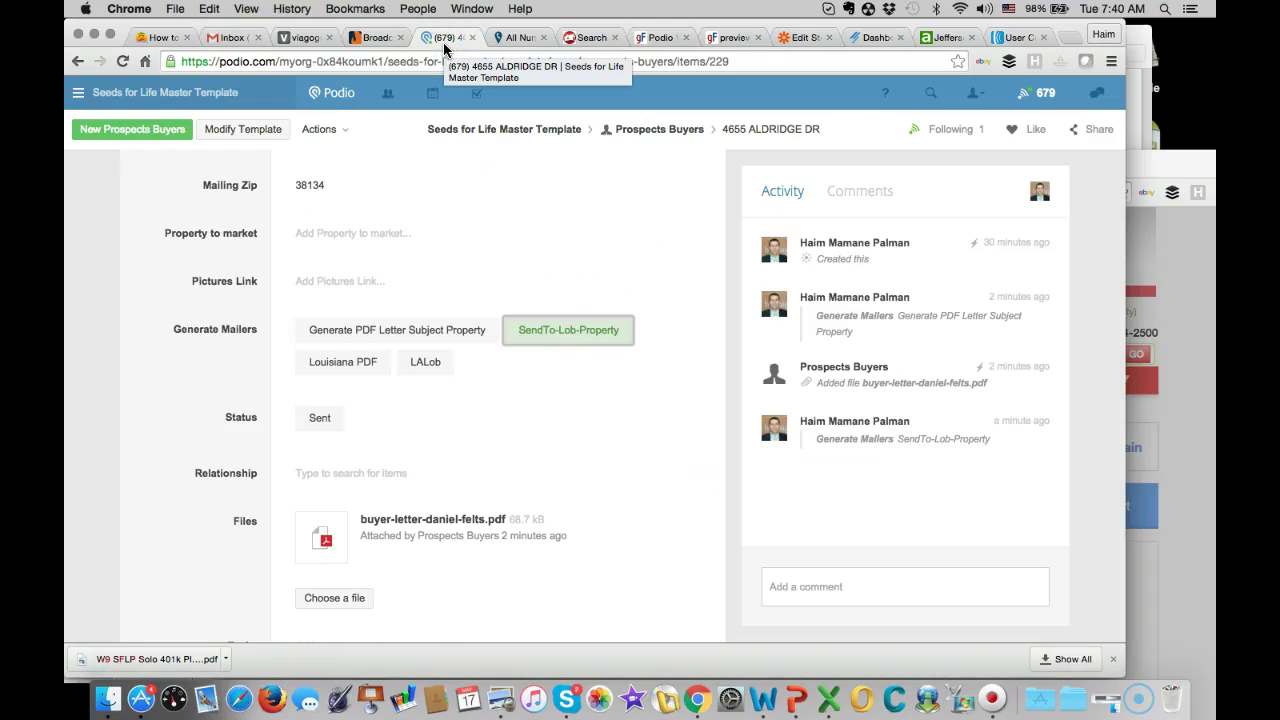
Return to the full Prospects Buyers list of 108 addresses
scroll(500, 243, up, 1)
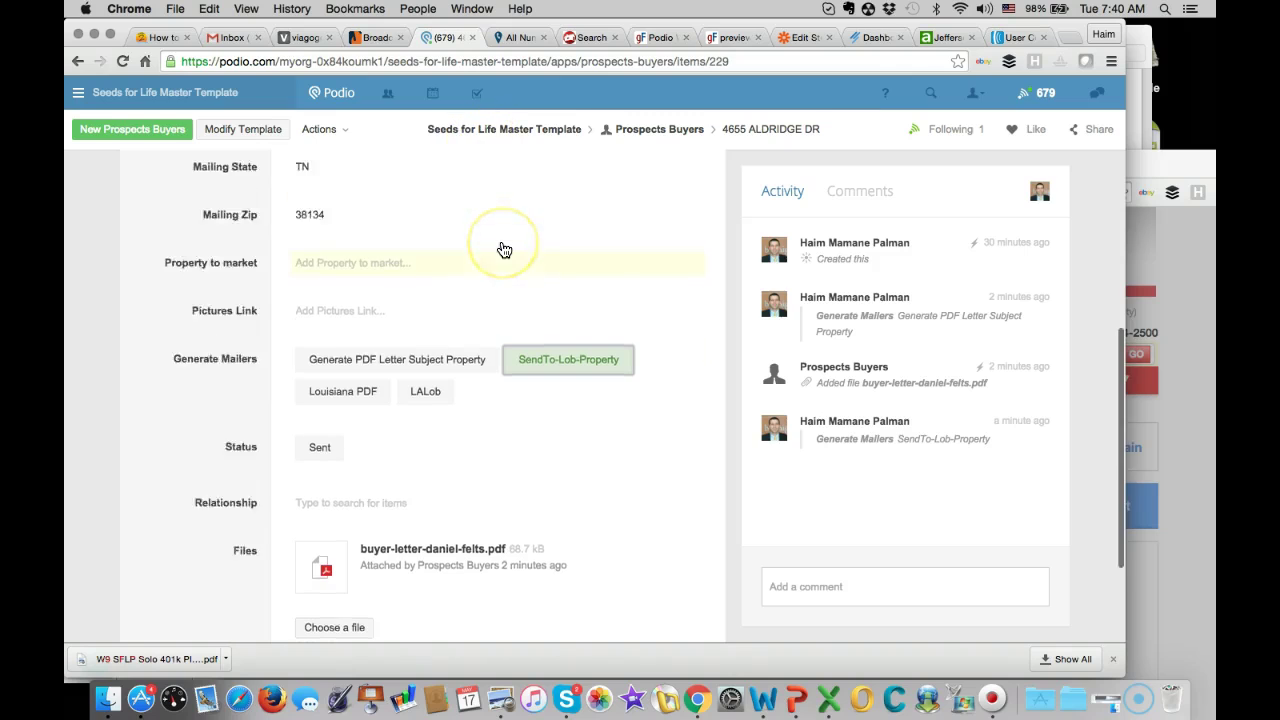
scroll(504, 249, up, 4)
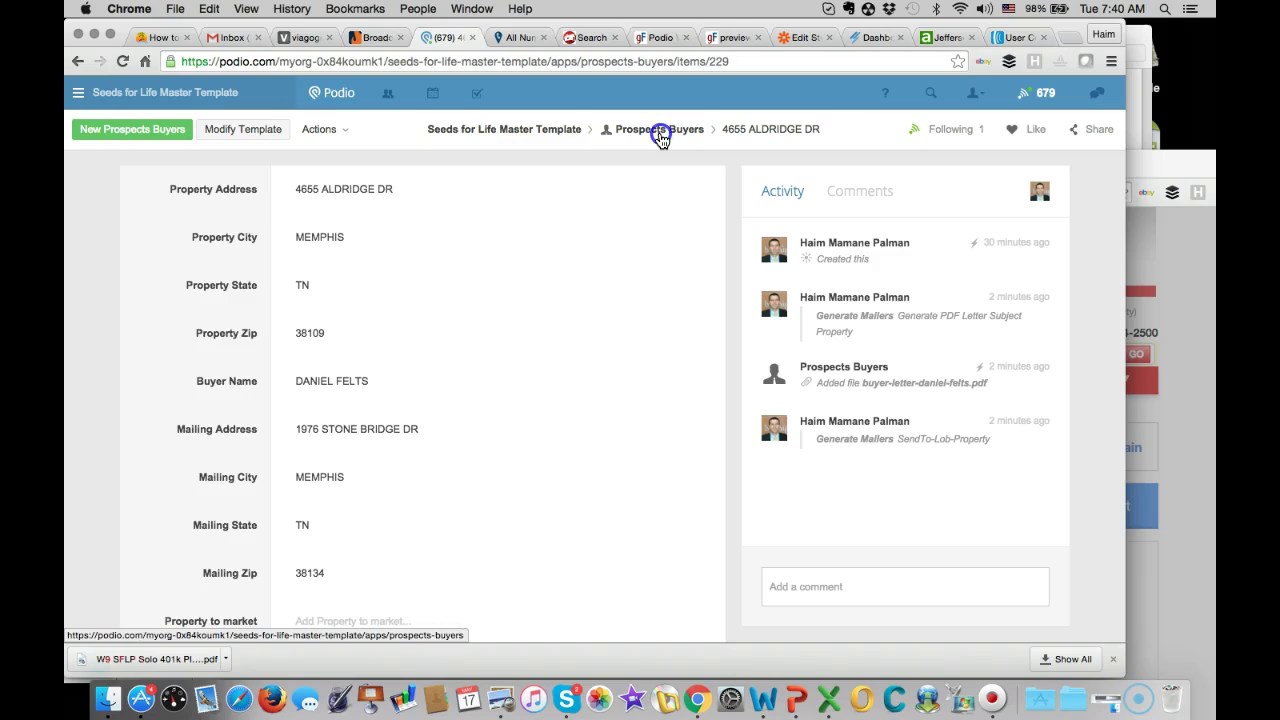
click(660, 137)
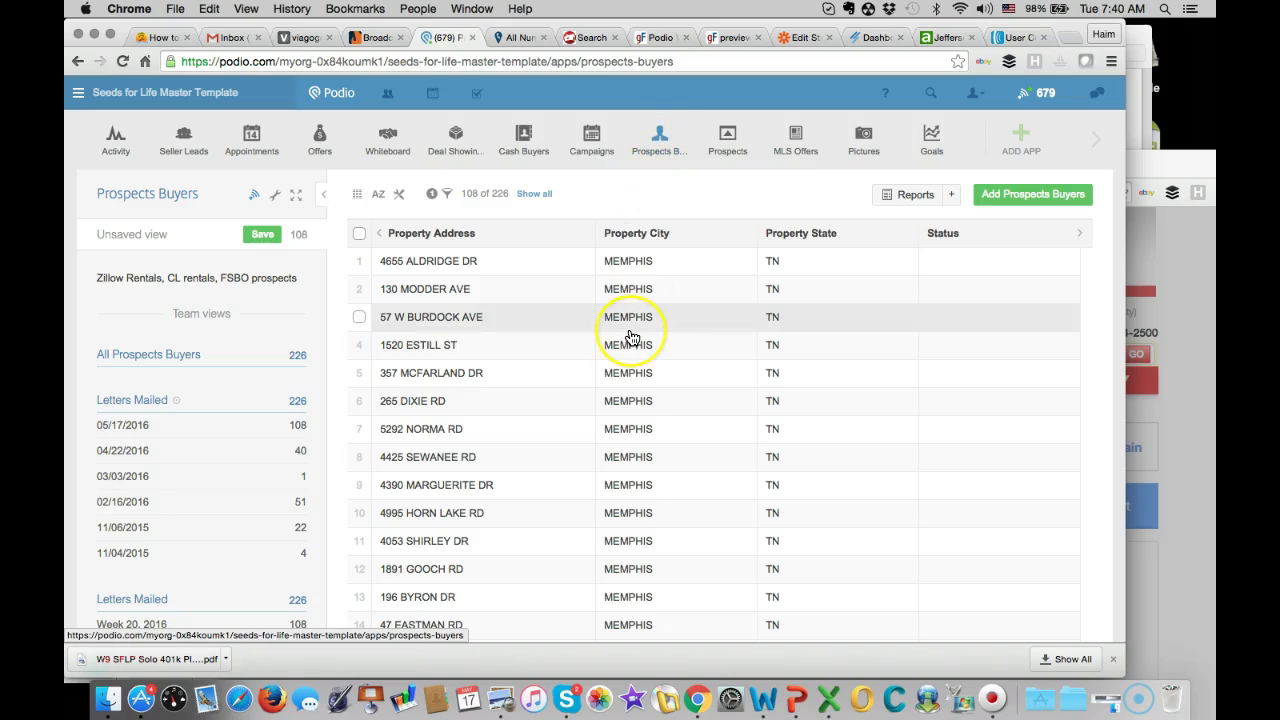
Scroll past the Memphis properties to the Kenner, LA rows, three already marked Sent
scroll(712, 336, down, 1)
scroll(680, 337, down, 8)
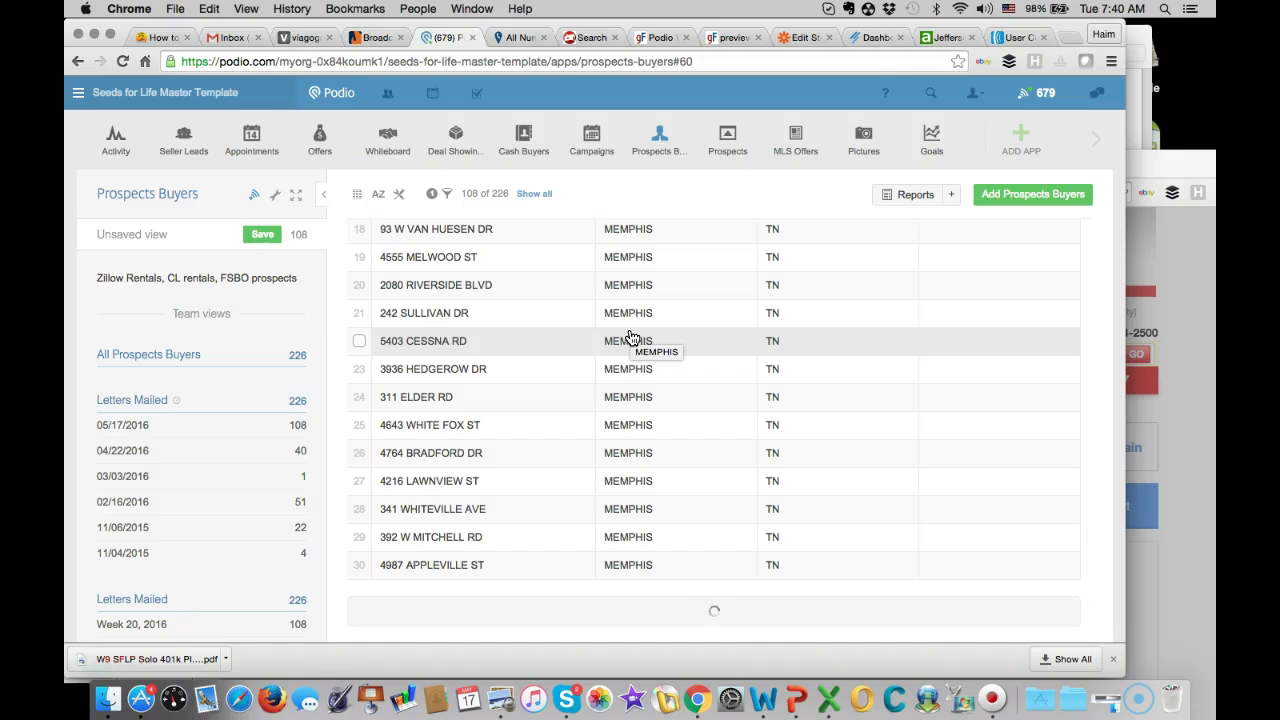
scroll(631, 338, down, 2)
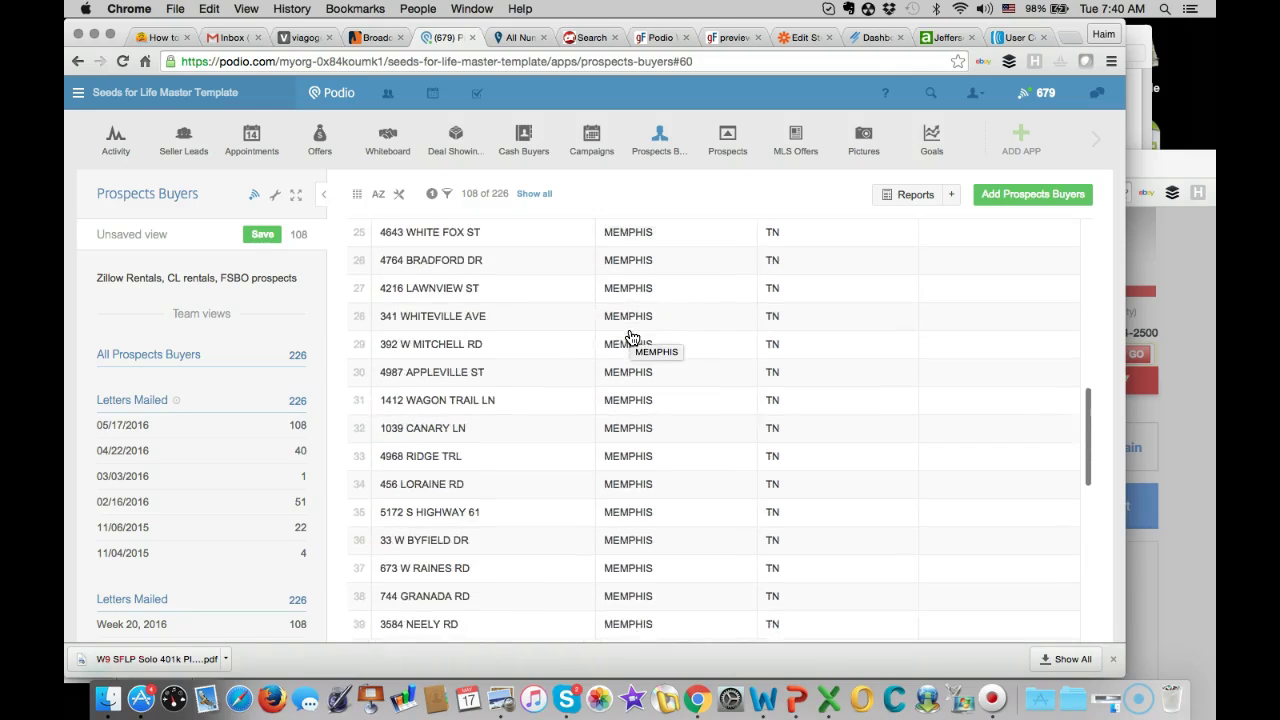
scroll(631, 338, down, 2)
scroll(631, 338, down, 2)
scroll(631, 338, down, 1)
scroll(631, 338, down, 2)
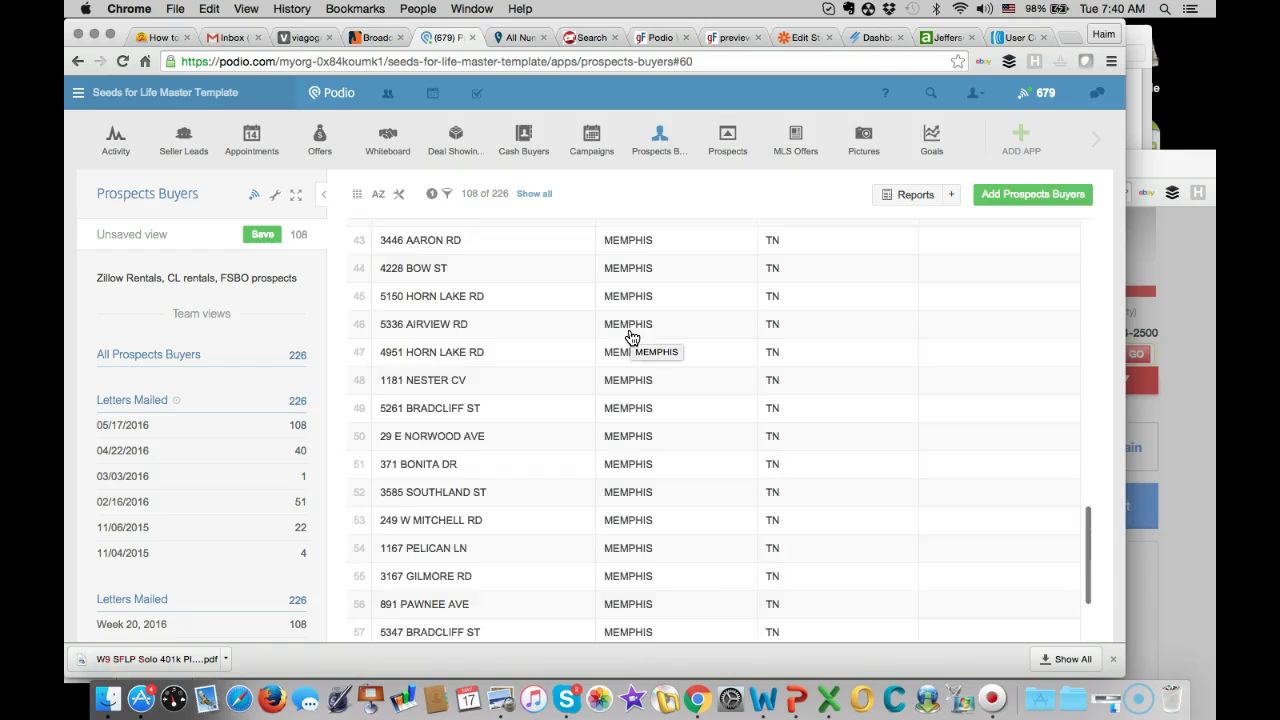
scroll(631, 338, down, 1)
scroll(631, 338, down, 1)
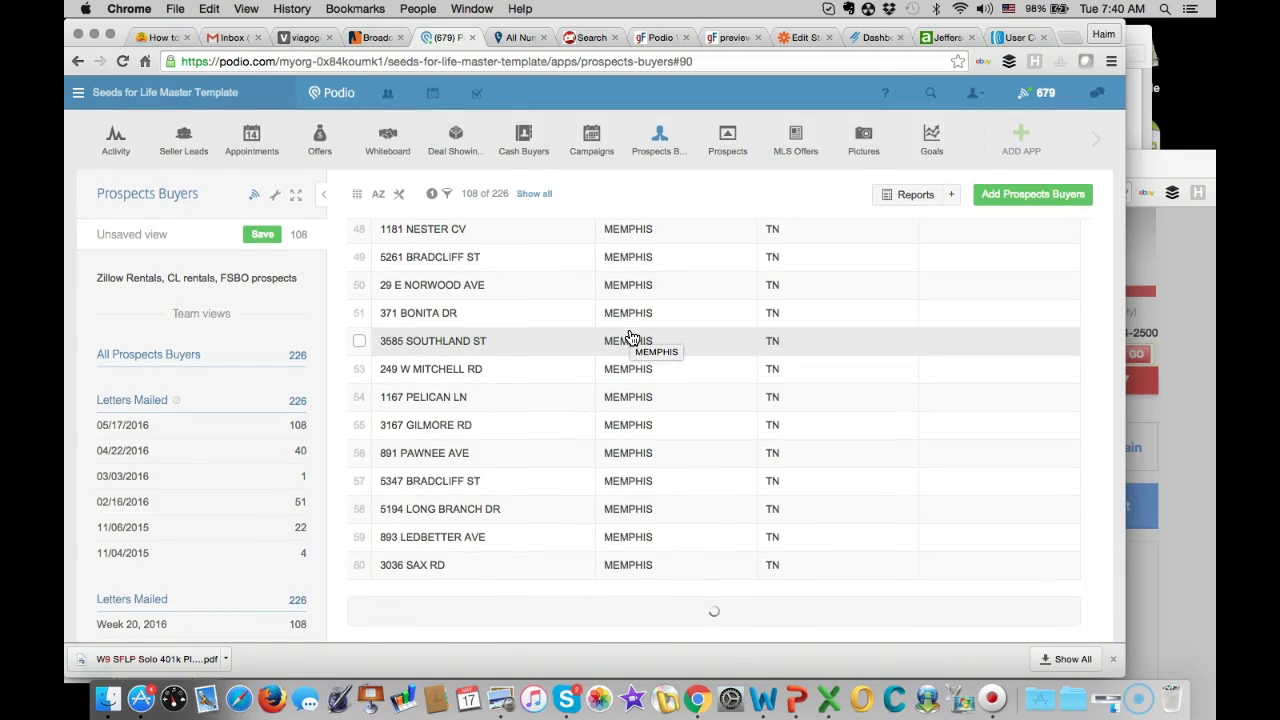
scroll(631, 338, down, 2)
scroll(631, 338, down, 1)
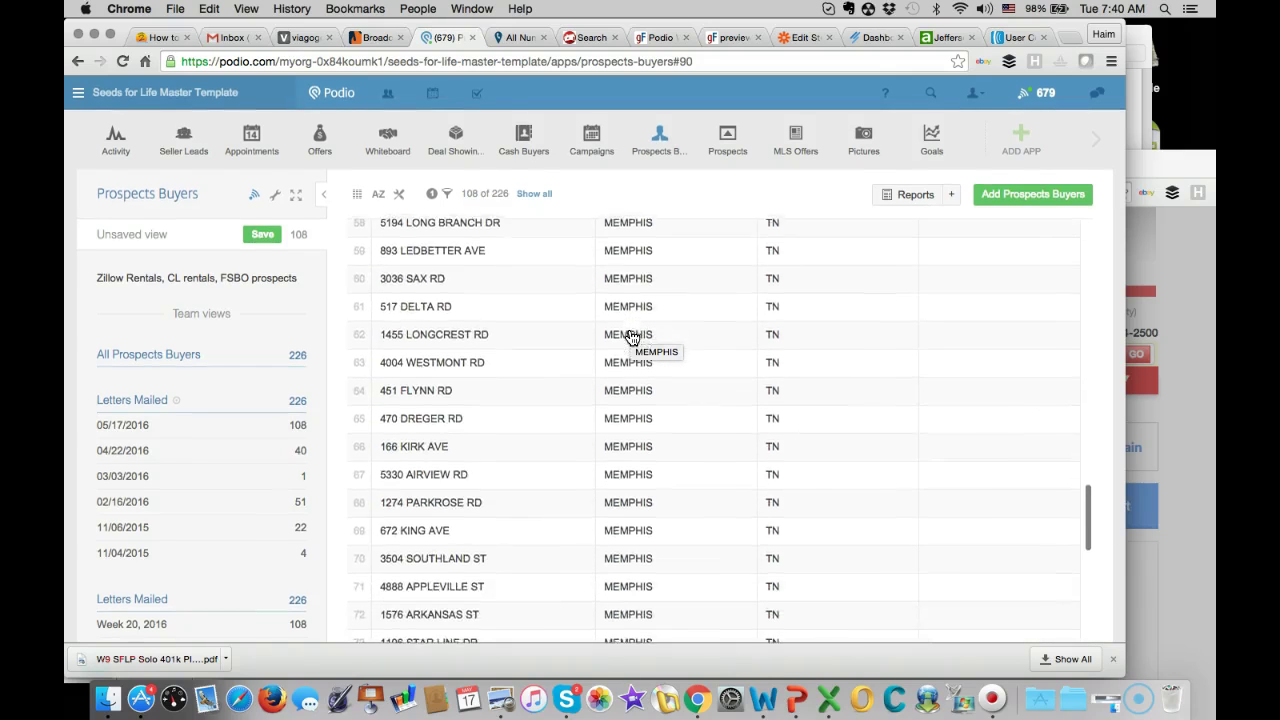
scroll(631, 338, down, 2)
scroll(631, 338, down, 1)
scroll(631, 338, down, 1)
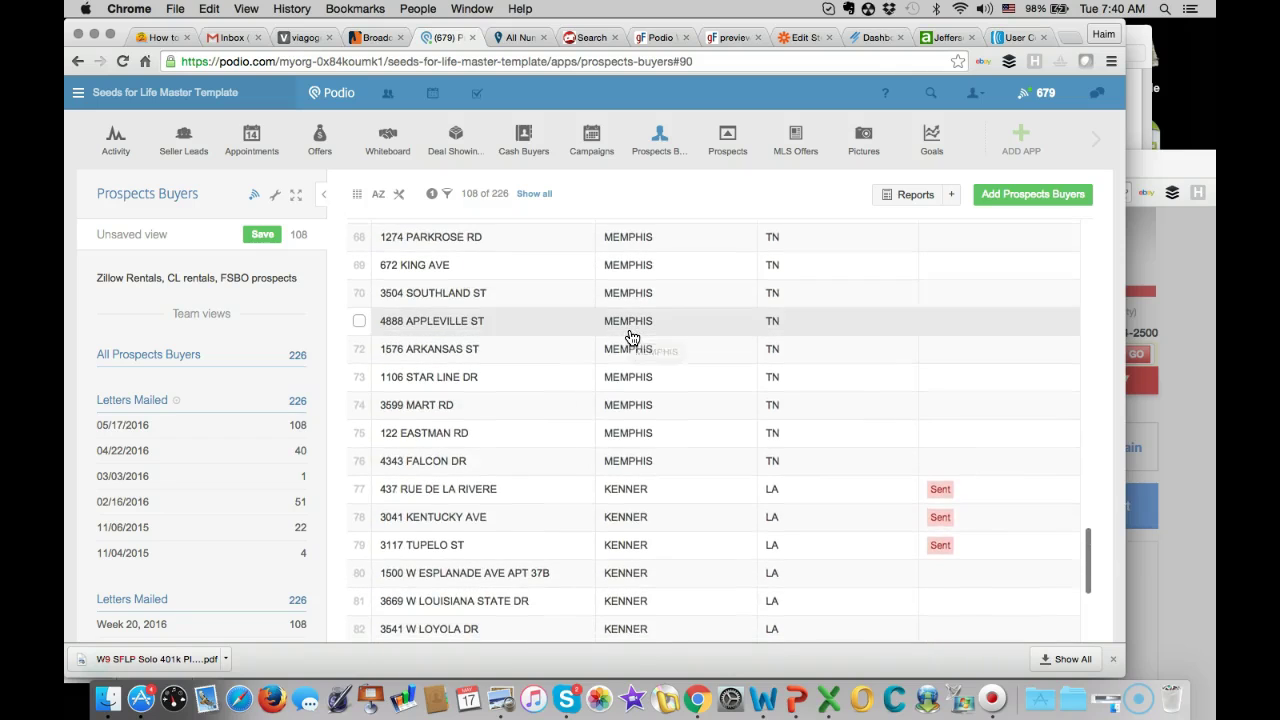
scroll(631, 338, down, 1)
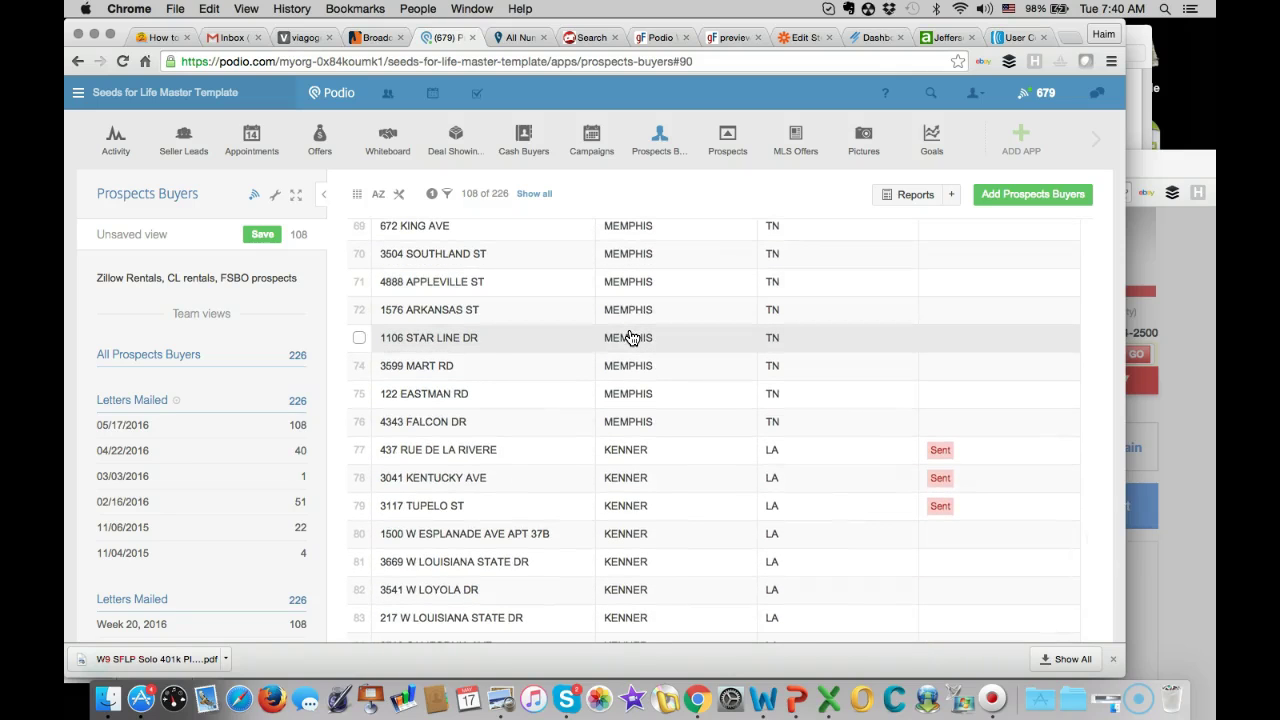
scroll(631, 338, down, 1)
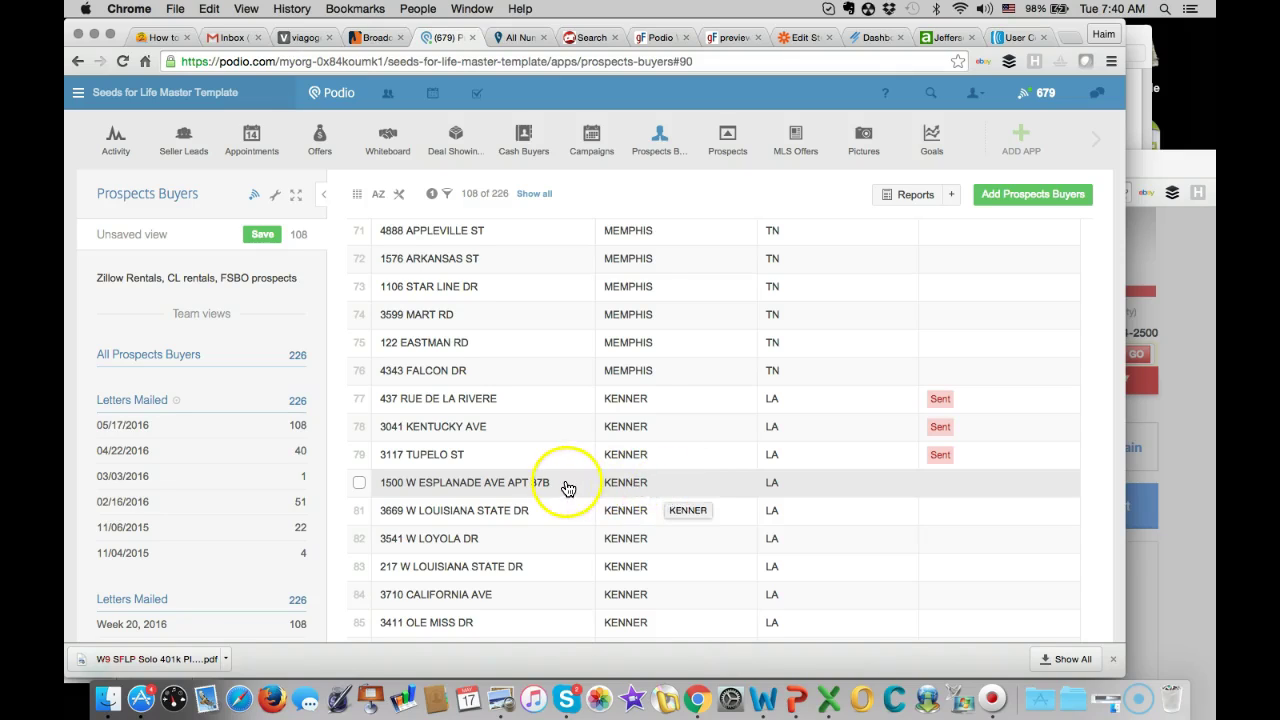
click(586, 37)
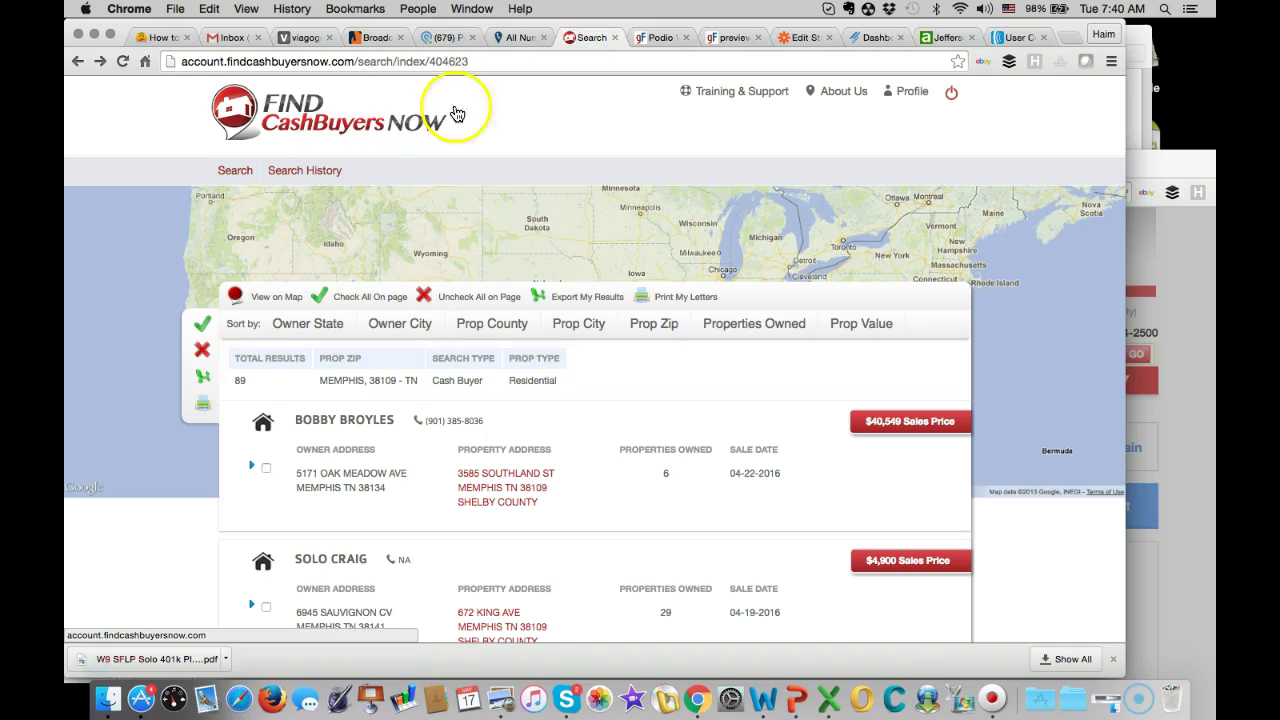
click(445, 37)
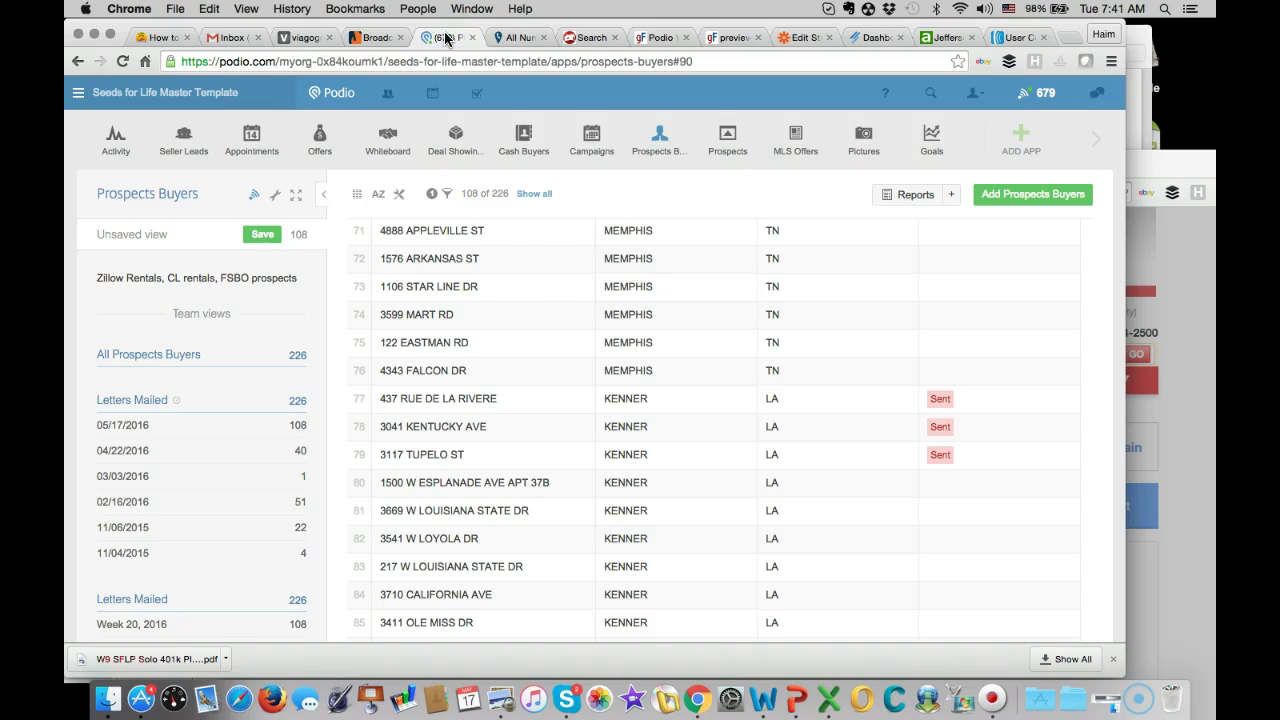
mouse_move(520, 482)
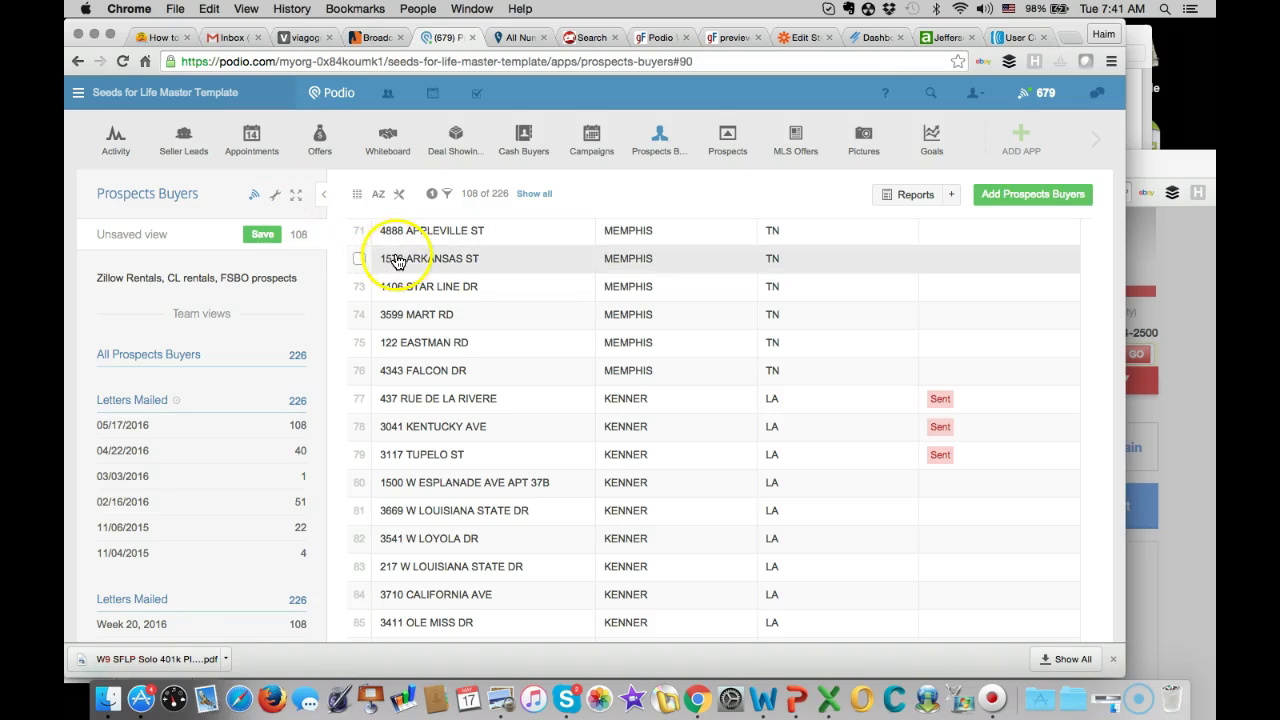
click(524, 486)
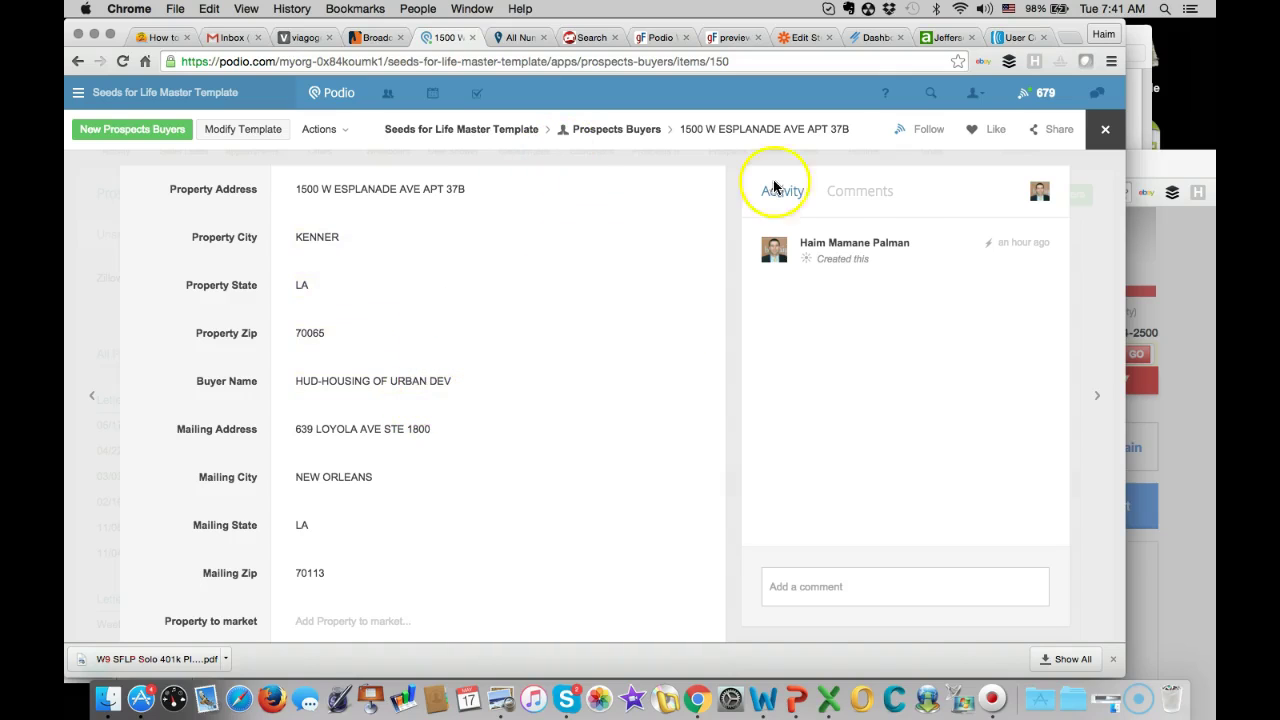
click(1096, 396)
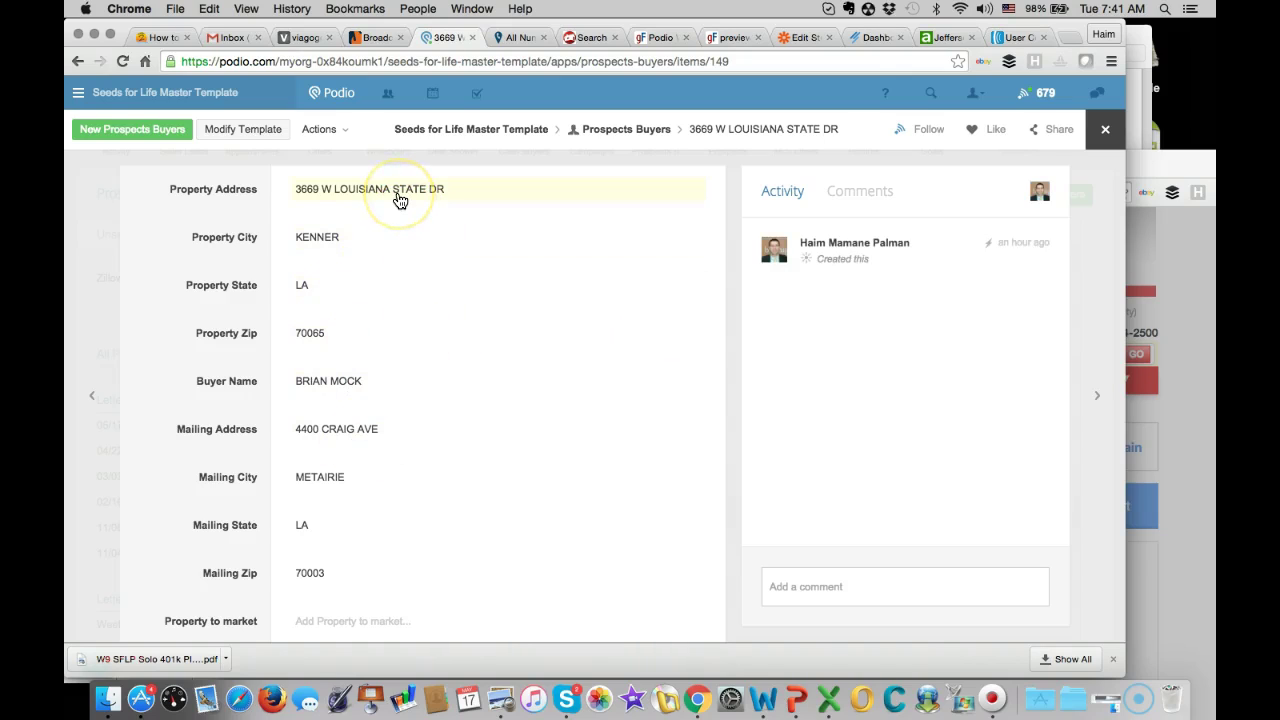
scroll(345, 432, down, 2)
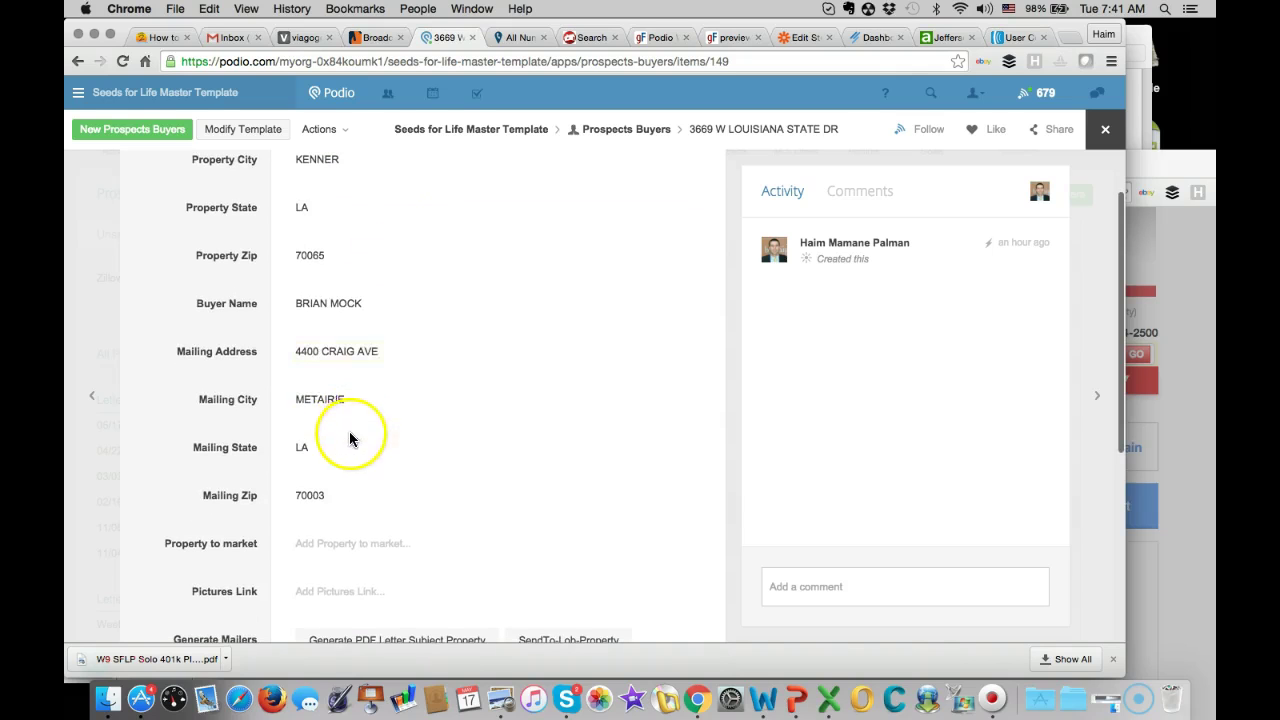
scroll(350, 472, down, 2)
scroll(349, 471, down, 2)
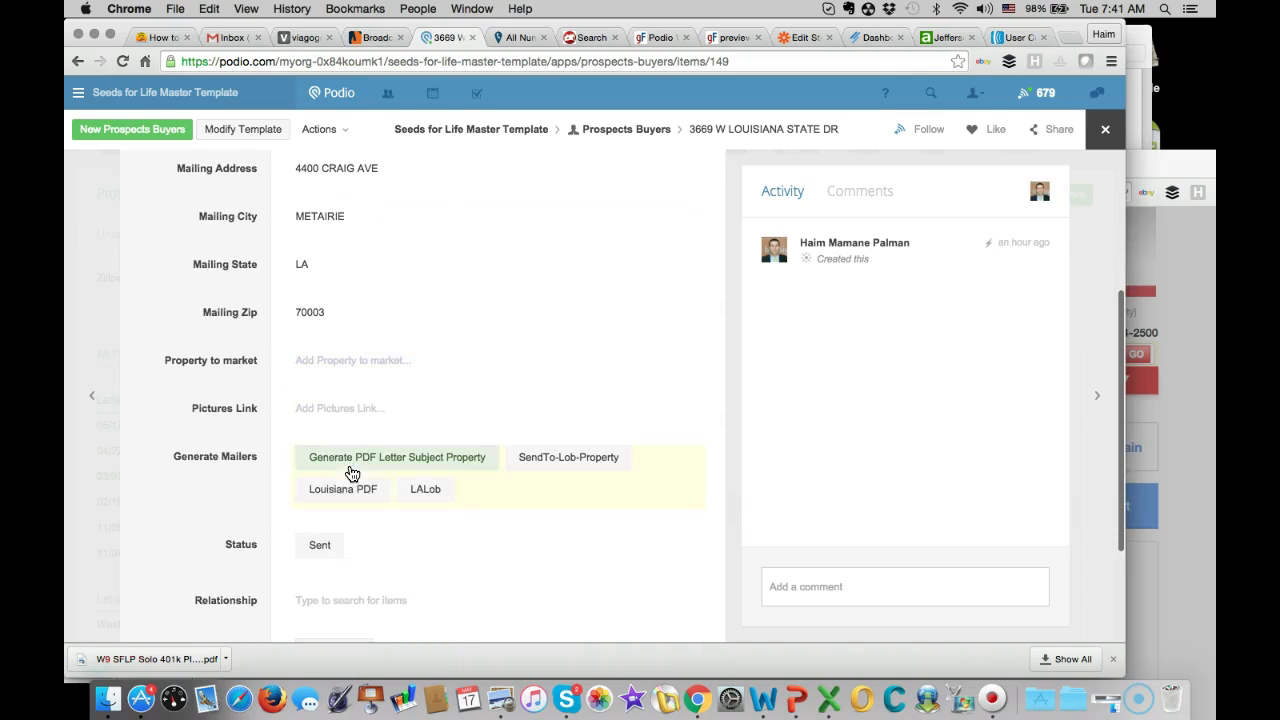
click(340, 499)
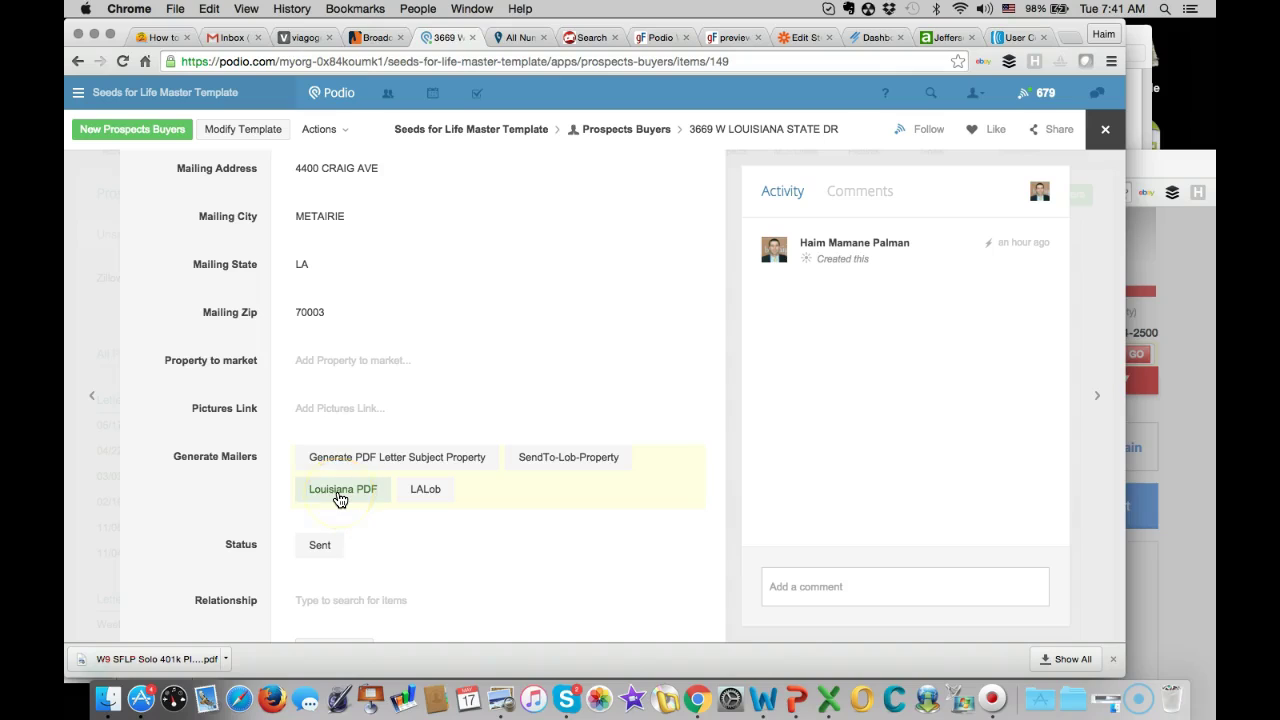
click(340, 497)
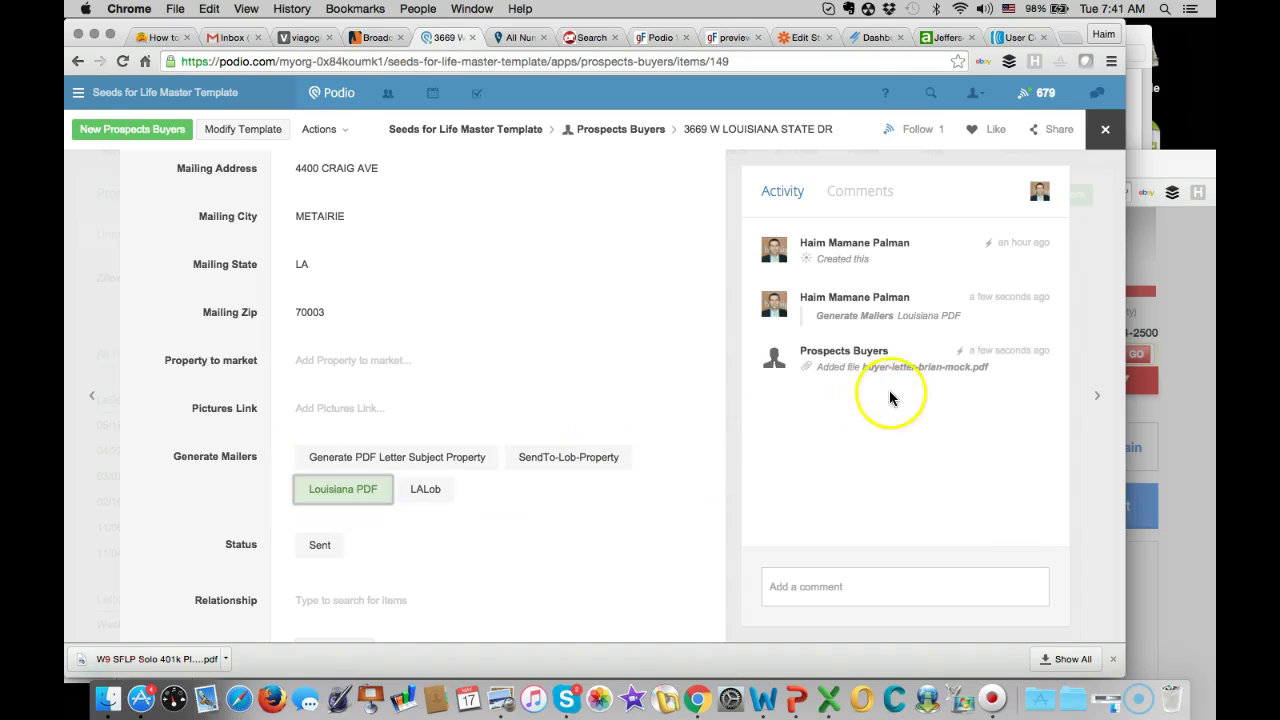
click(923, 370)
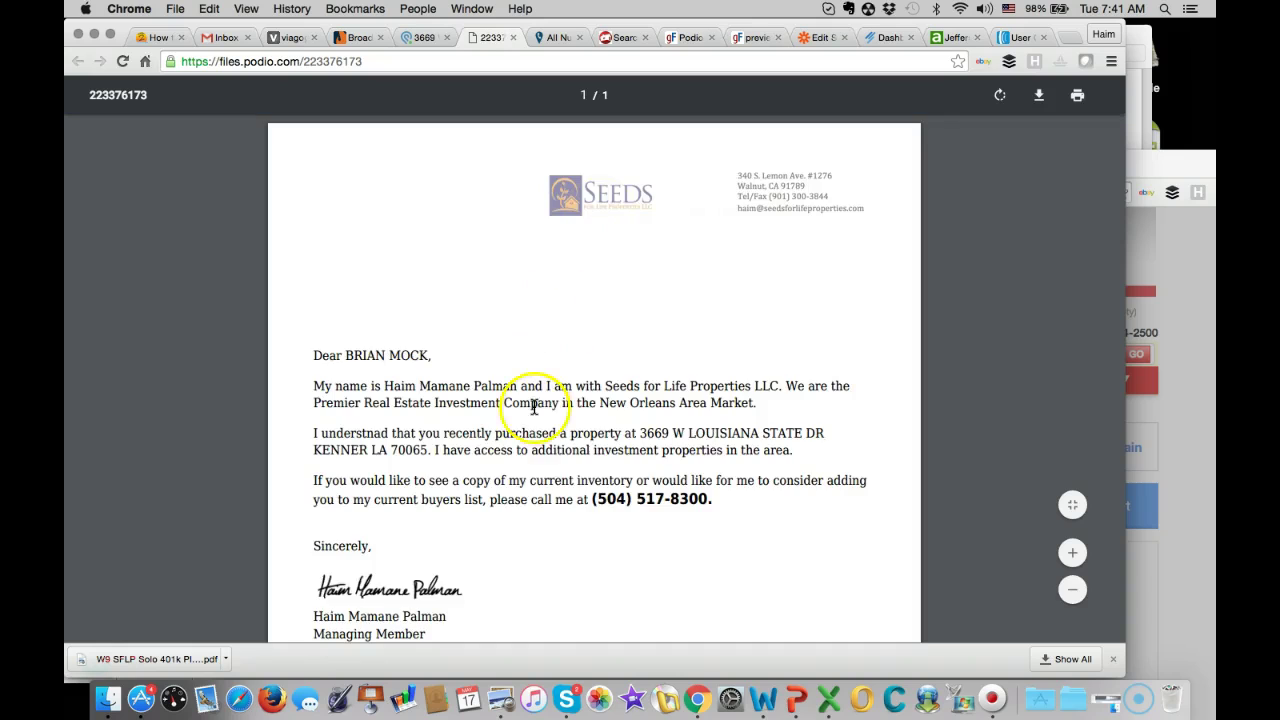
scroll(530, 405, down, 1)
scroll(470, 360, up, 1)
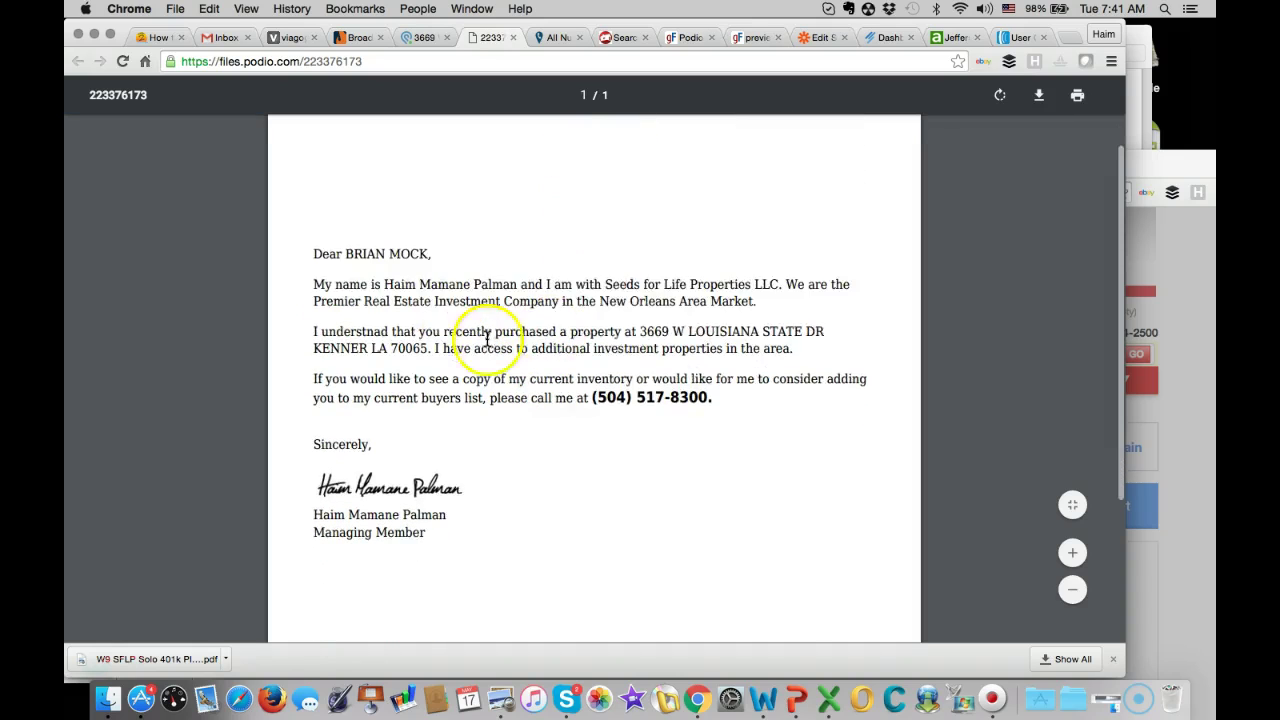
scroll(601, 355, up, 1)
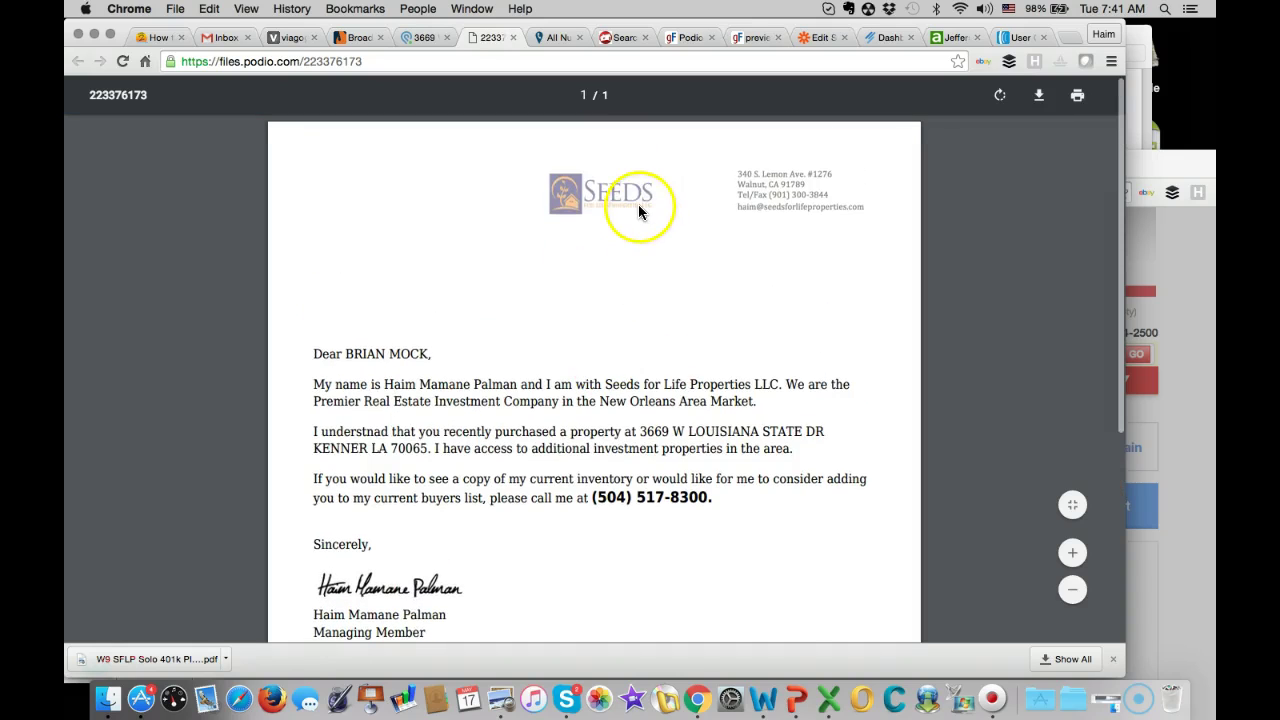
scroll(575, 430, down, 2)
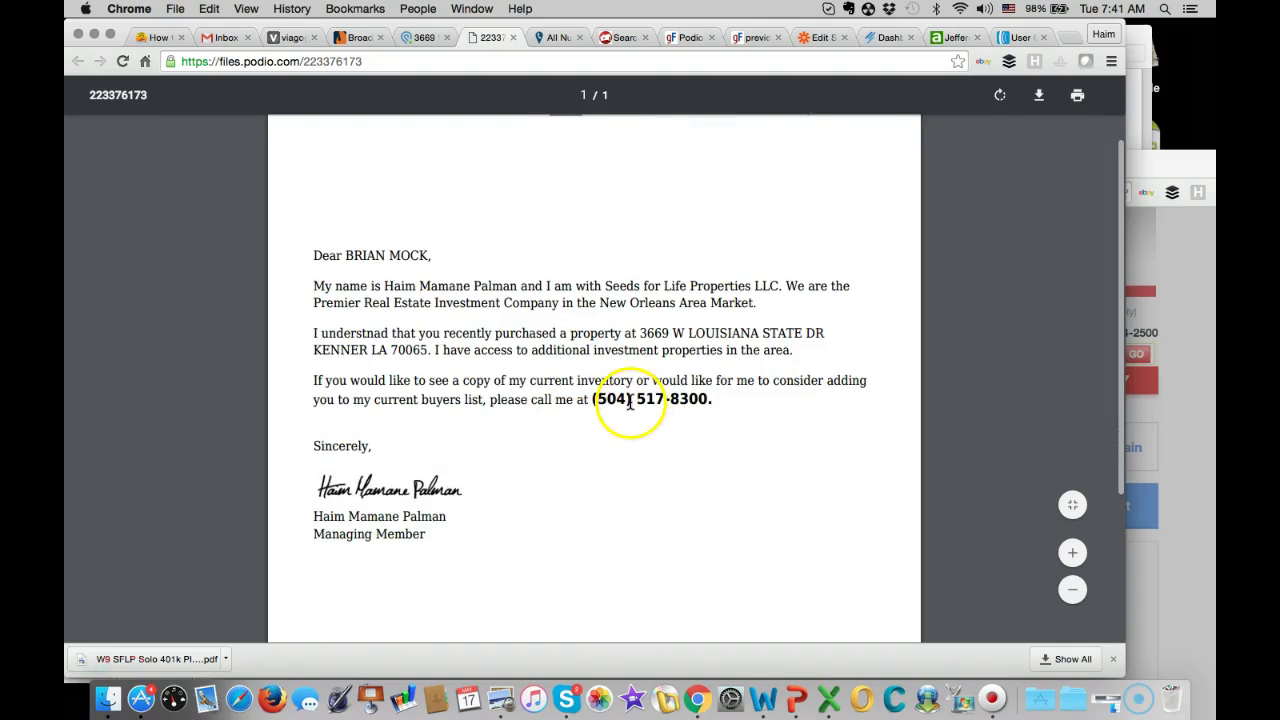
scroll(530, 450, up, 2)
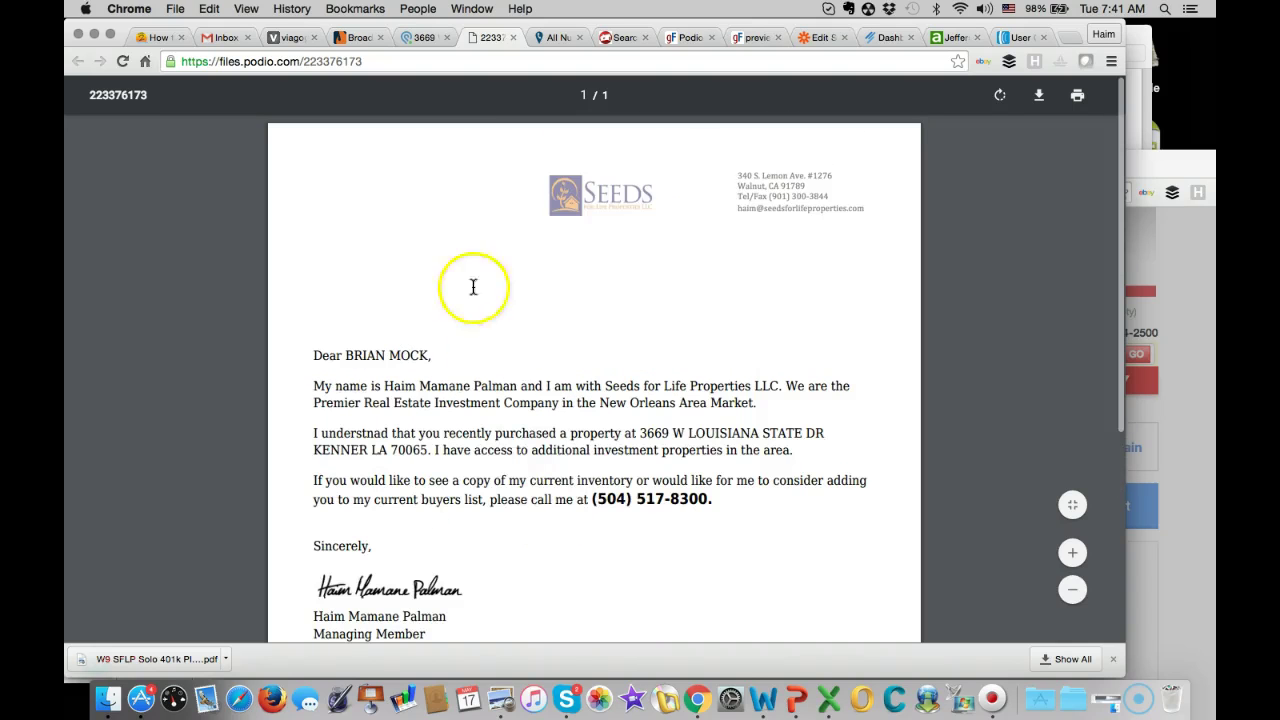
click(419, 38)
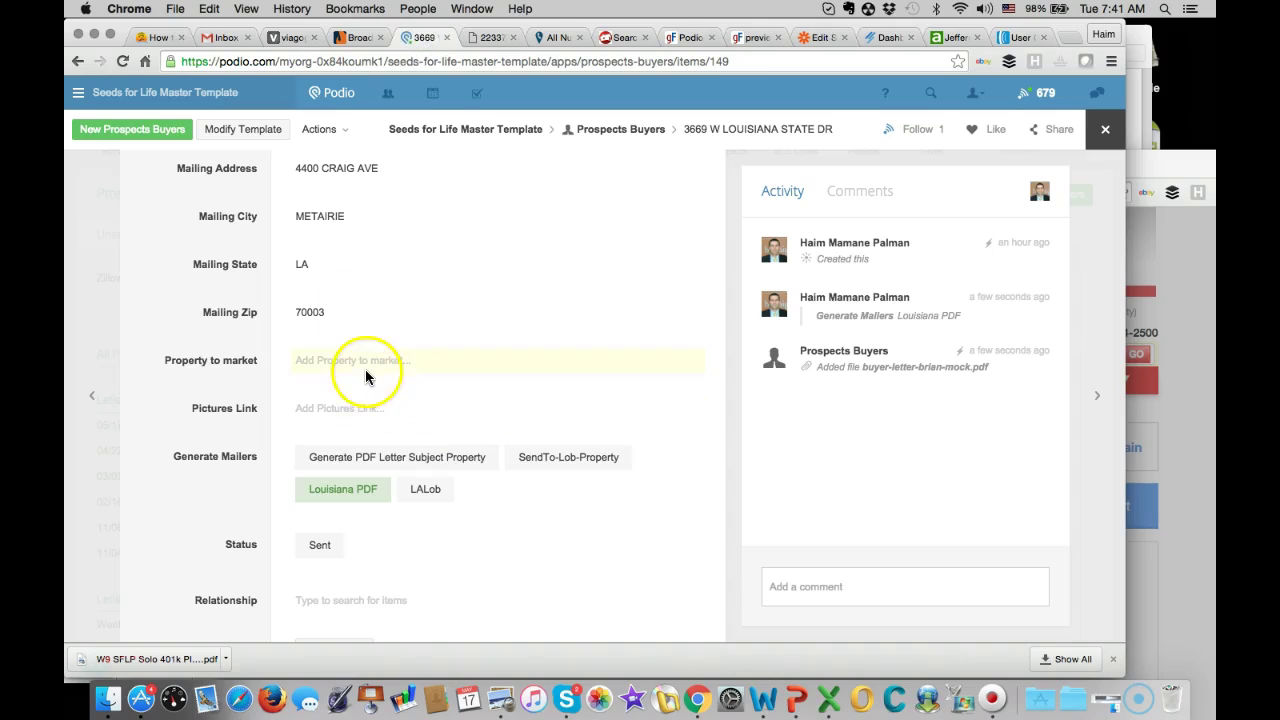
Reload the record and confirm buyer-letter-brian-mock.pdf appears under Files
click(122, 64)
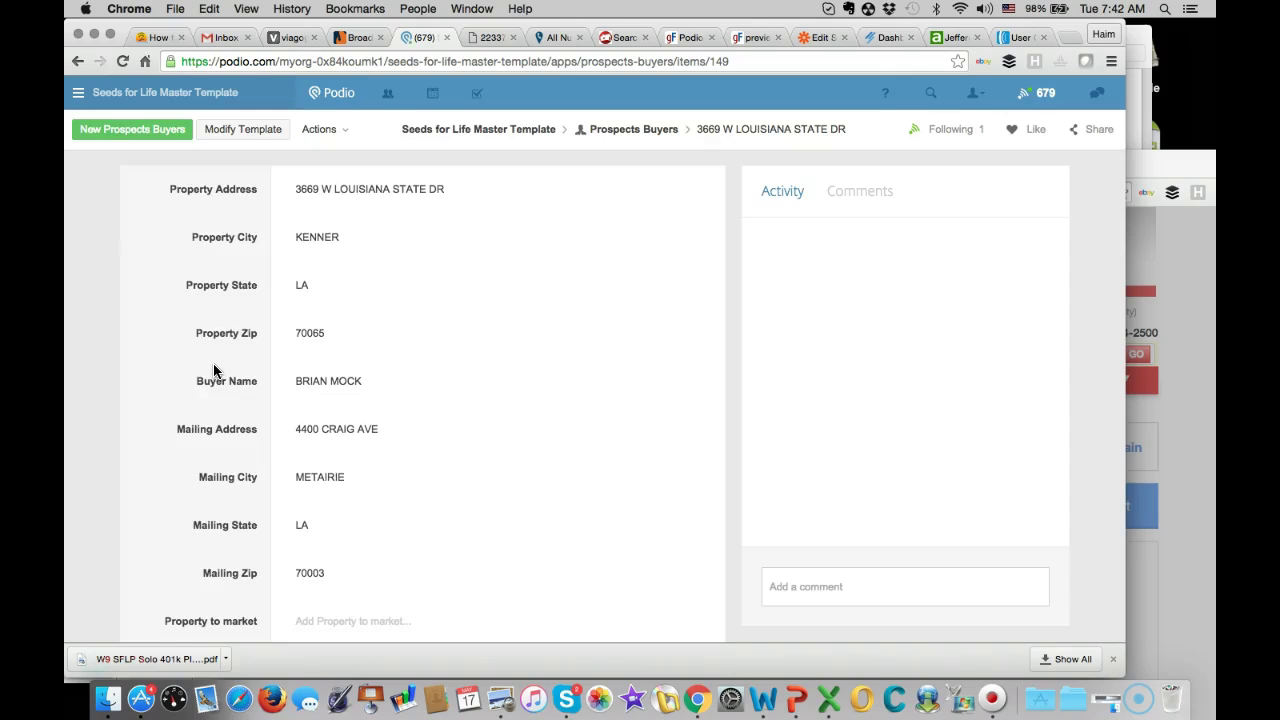
click(343, 506)
scroll(345, 507, down, 3)
scroll(344, 505, down, 2)
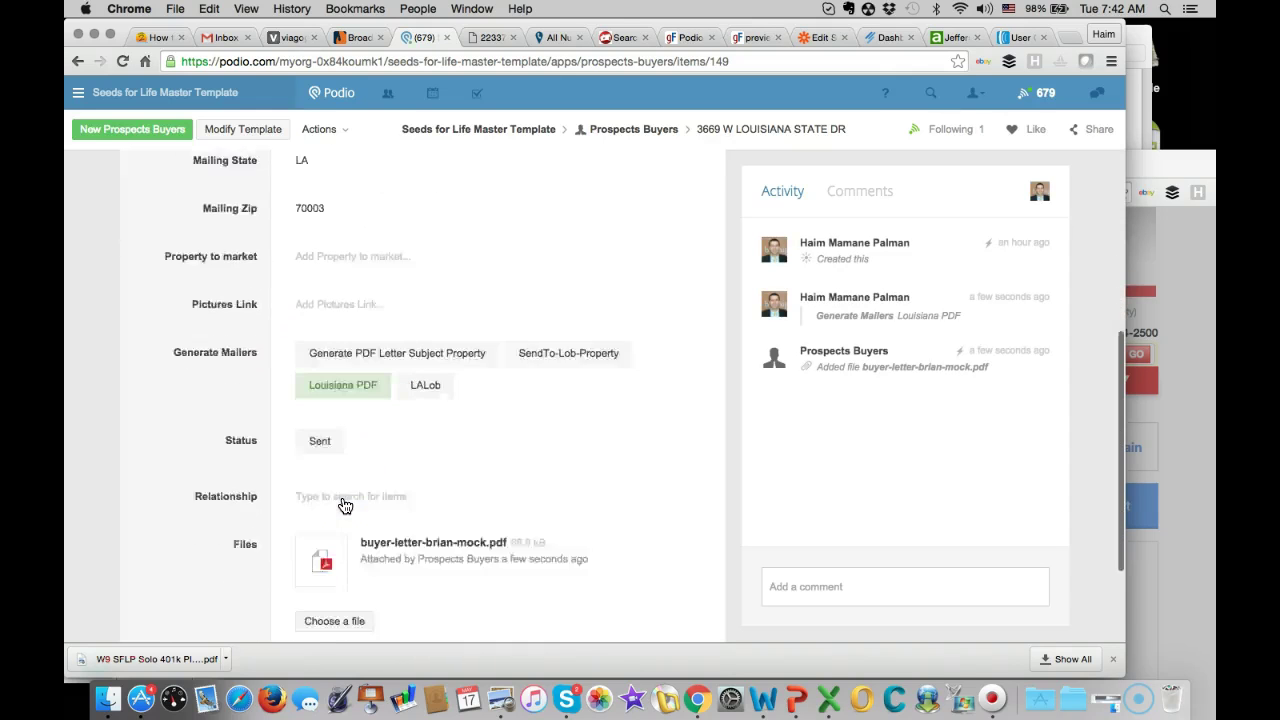
scroll(390, 510, down, 1)
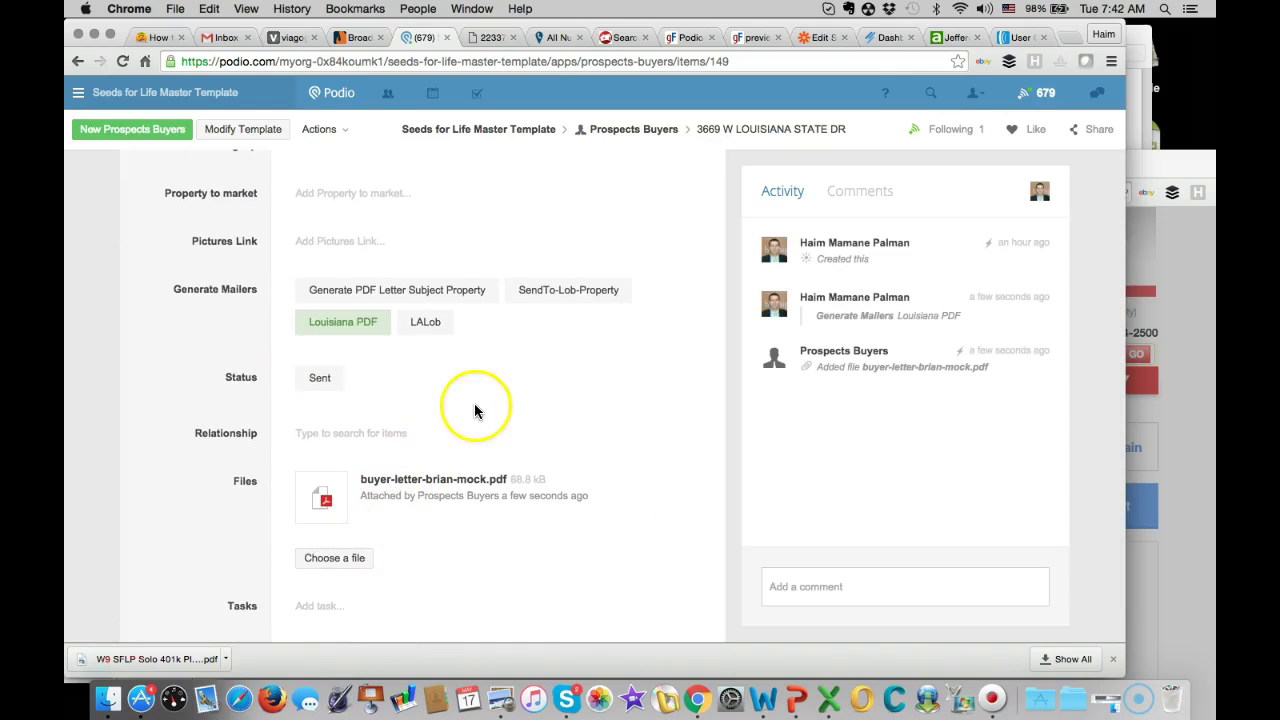
scroll(475, 403, up, 1)
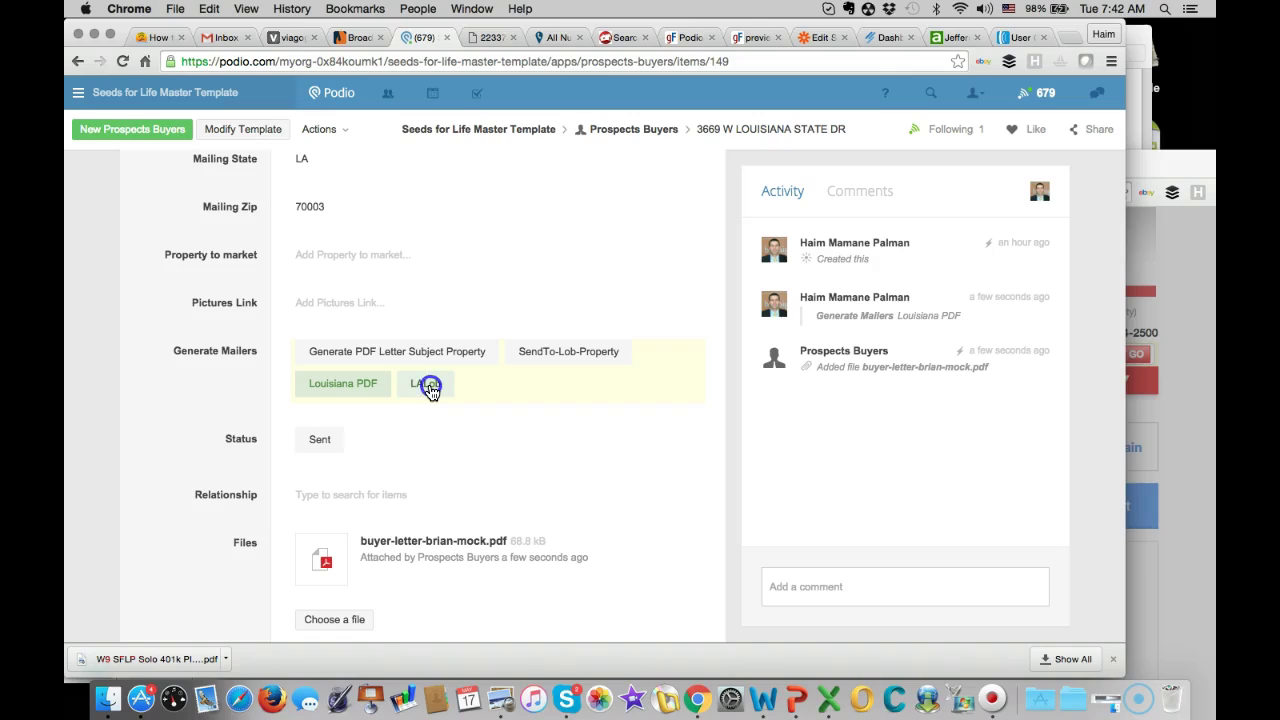
Run the LALob mailer so the activity feed logs status Sent
click(429, 389)
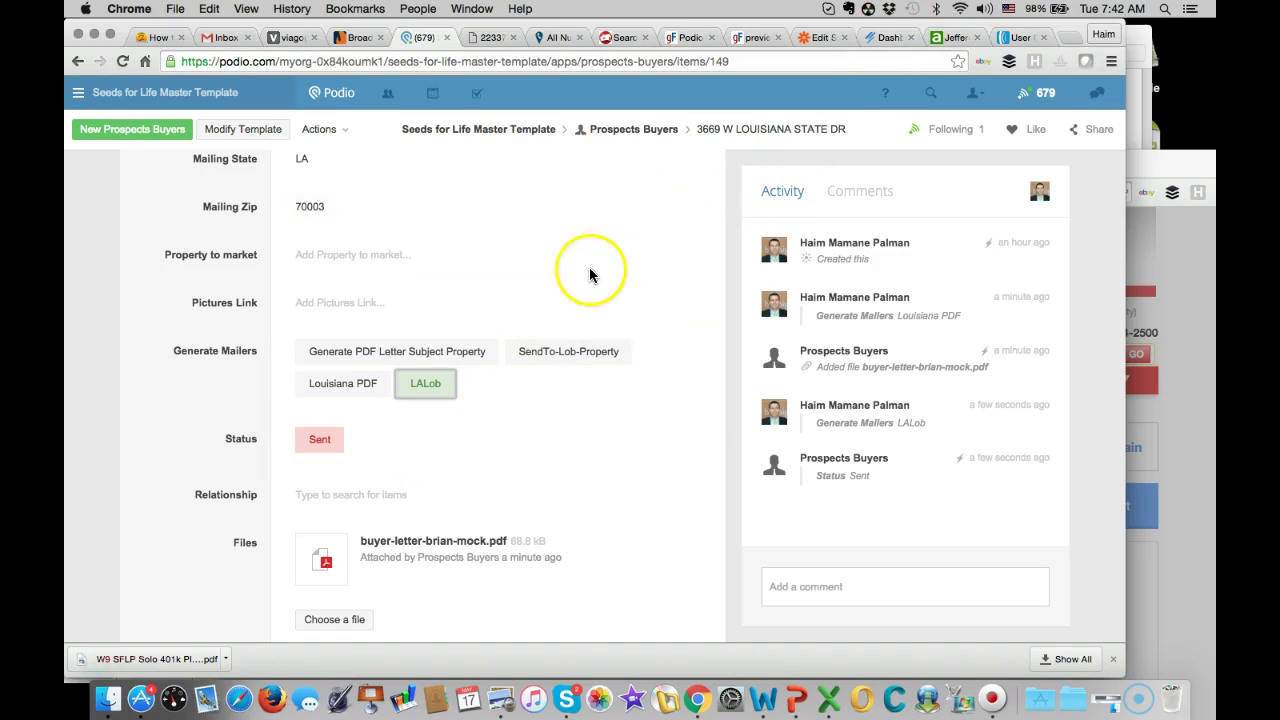
scroll(589, 267, up, 2)
scroll(589, 267, up, 2)
scroll(589, 267, up, 1)
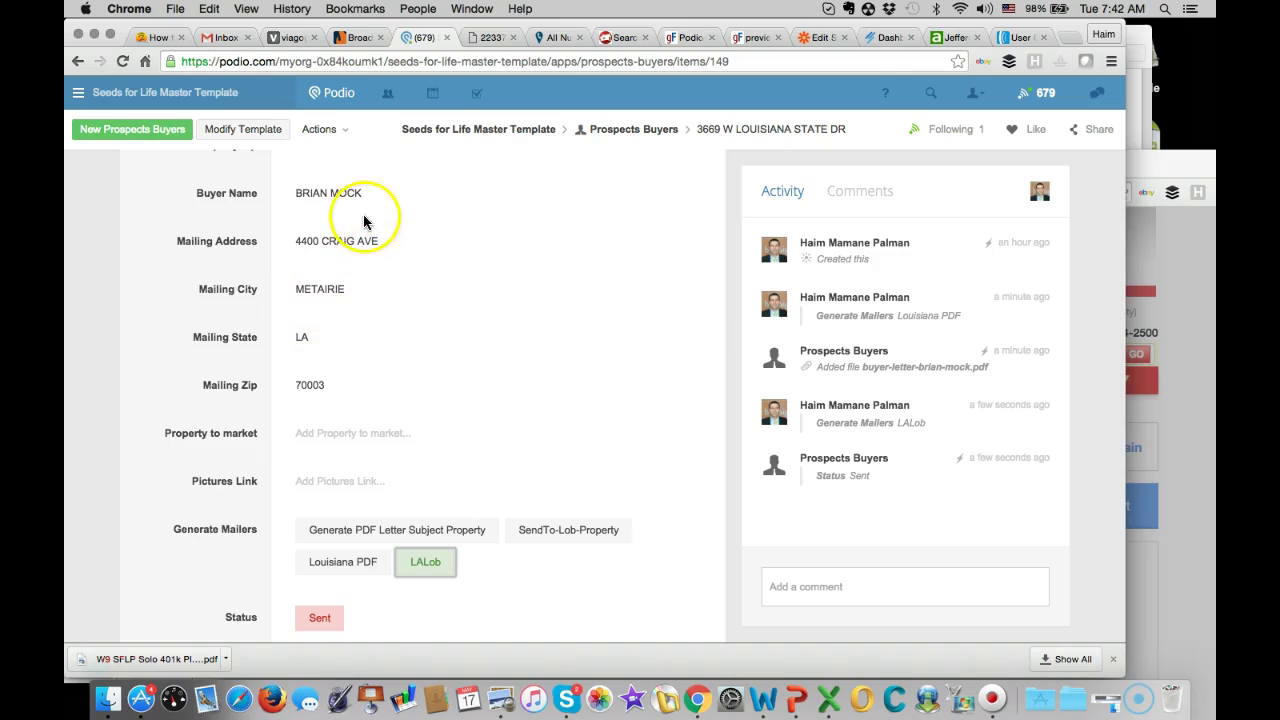
click(888, 38)
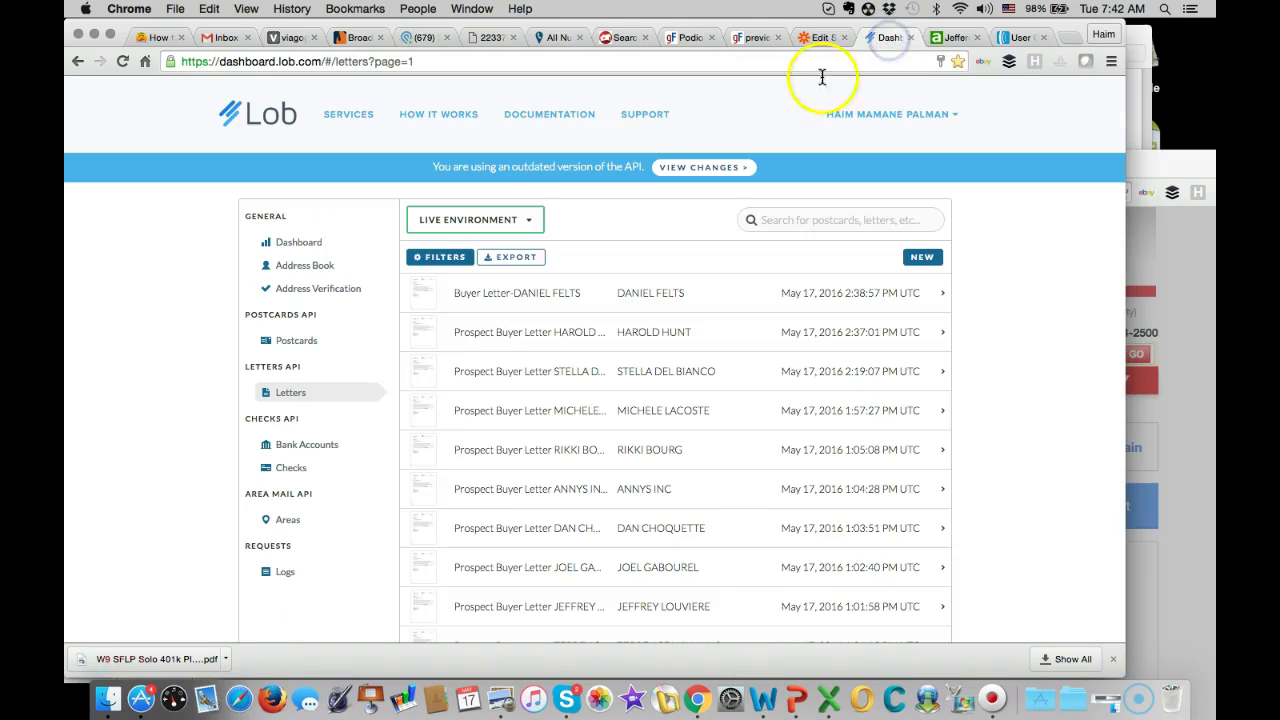
click(300, 342)
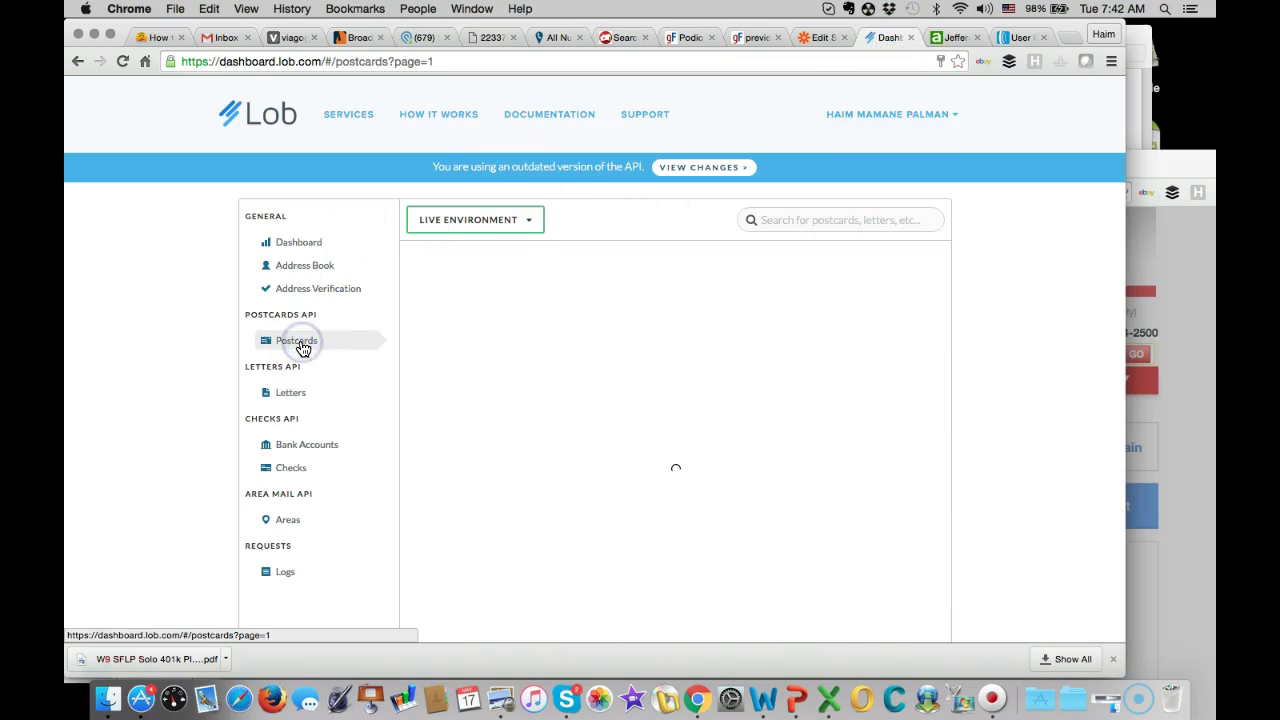
click(290, 393)
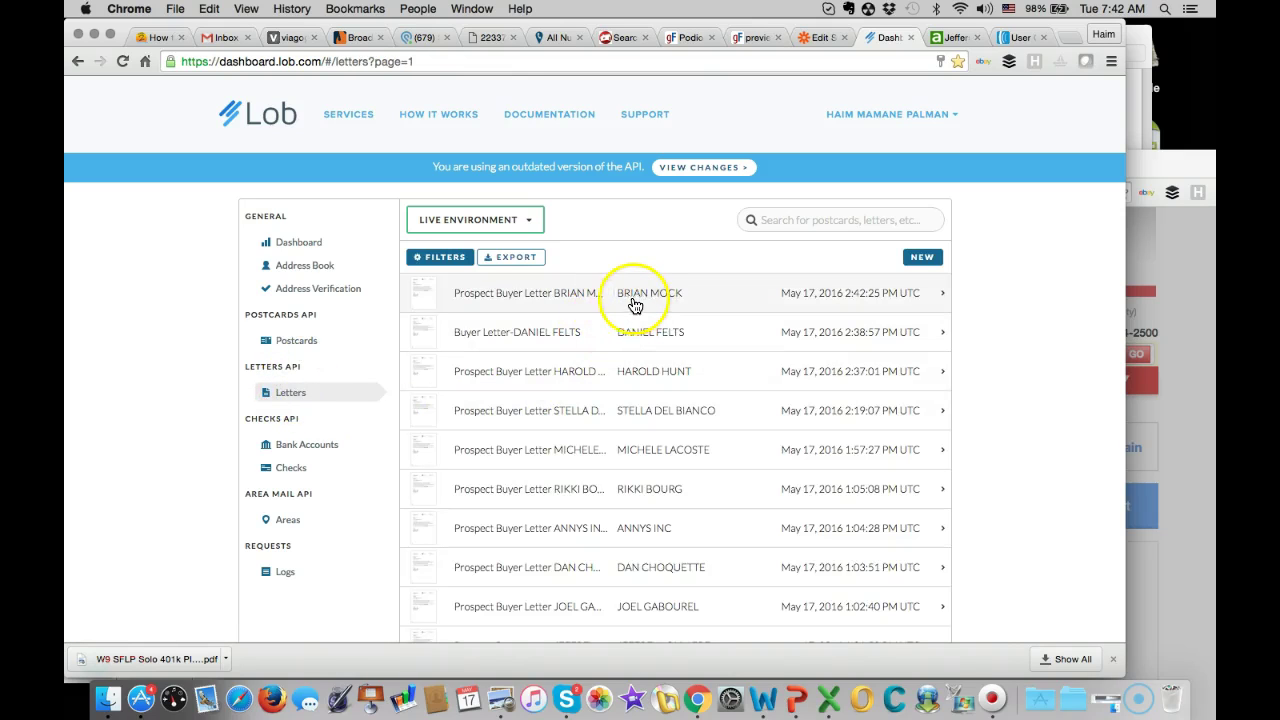
click(578, 300)
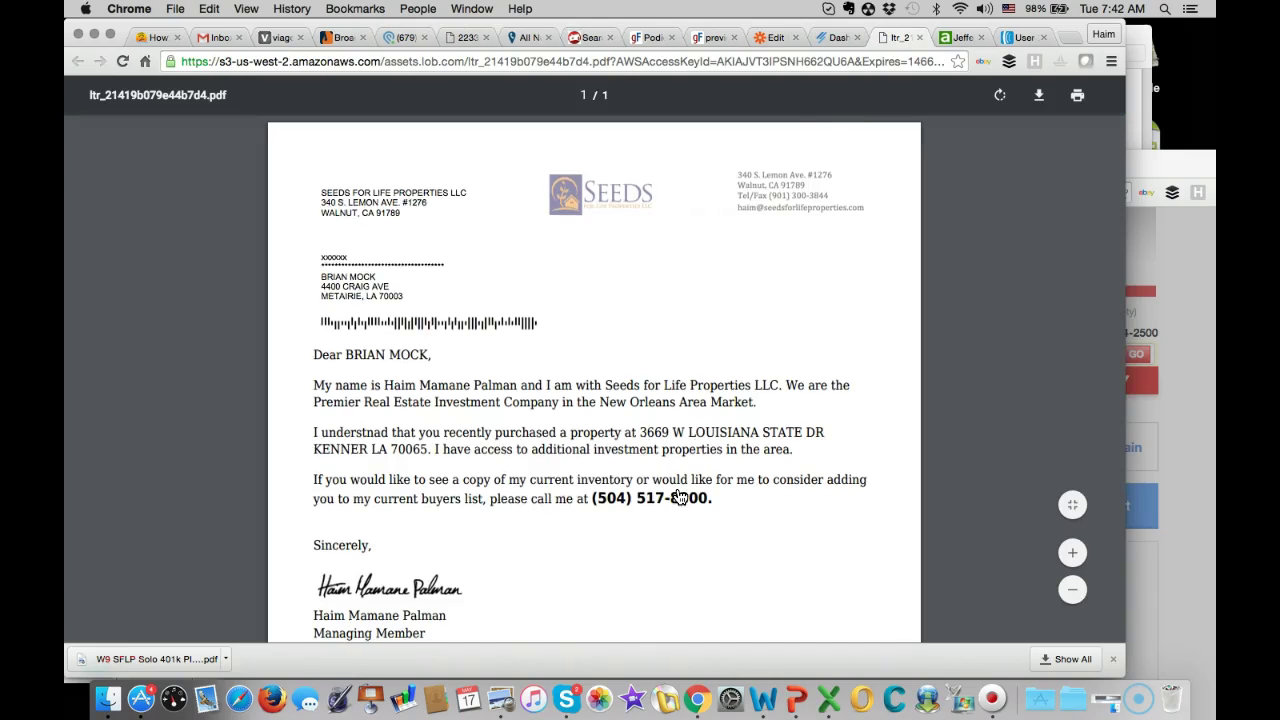
scroll(630, 390, down, 1)
scroll(586, 280, up, 1)
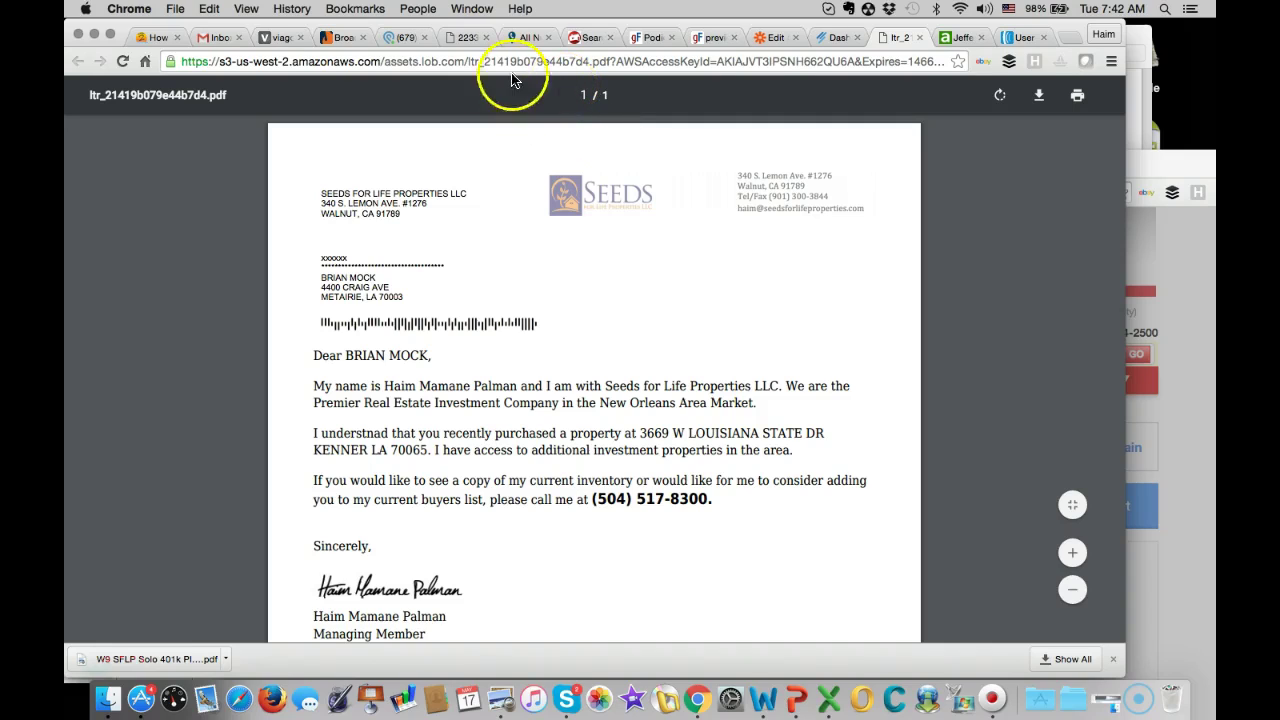
click(404, 38)
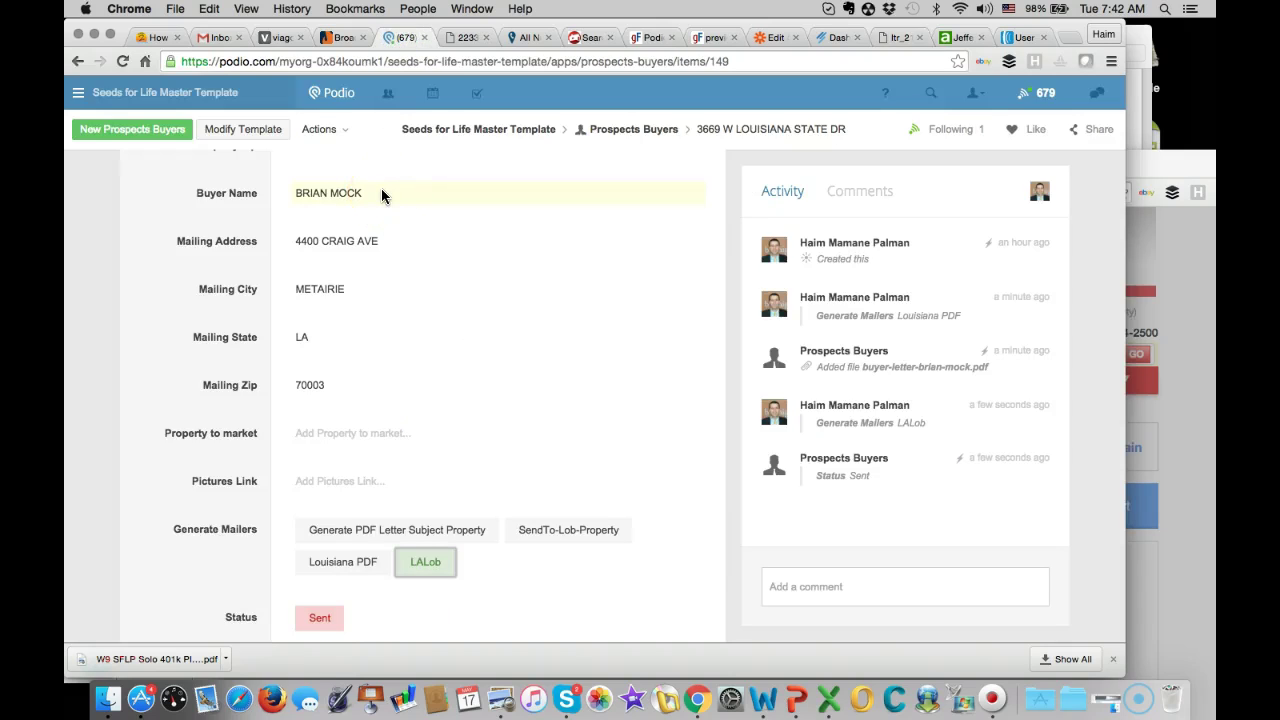